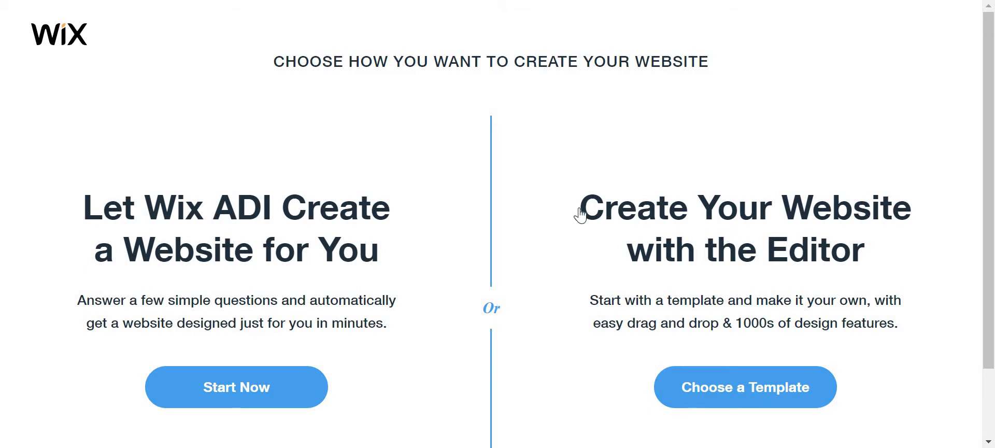
# Scroll the site-creation page, then highlight and deselect the Wix ADI heading text
pyautogui.scroll(-1, 582, 211)
pyautogui.scroll(1, 604, 166)
pyautogui.moveTo(278, 62); pyautogui.dragTo(849, 106)
pyautogui.click(827, 105)
# Start Wix ADI, enter 'Tech Online Community' as the site type, then clear it
pyautogui.click(259, 389)
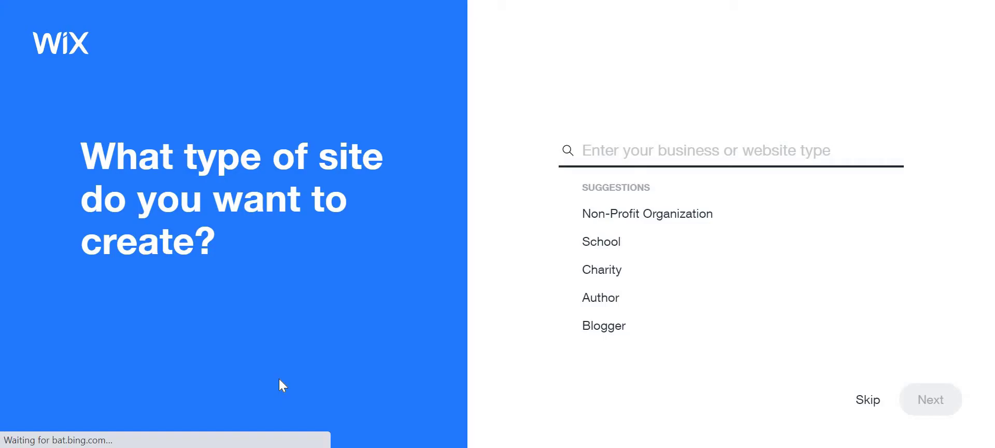
pyautogui.click(740, 151)
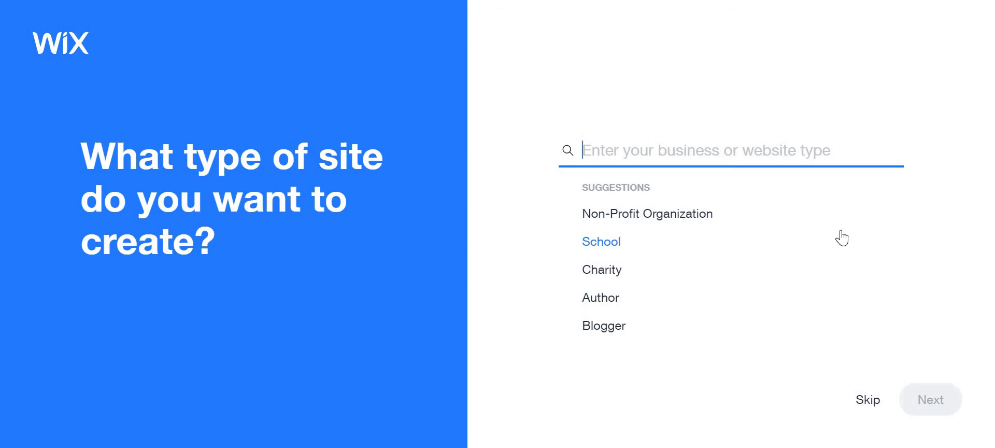
pyautogui.write('Te')
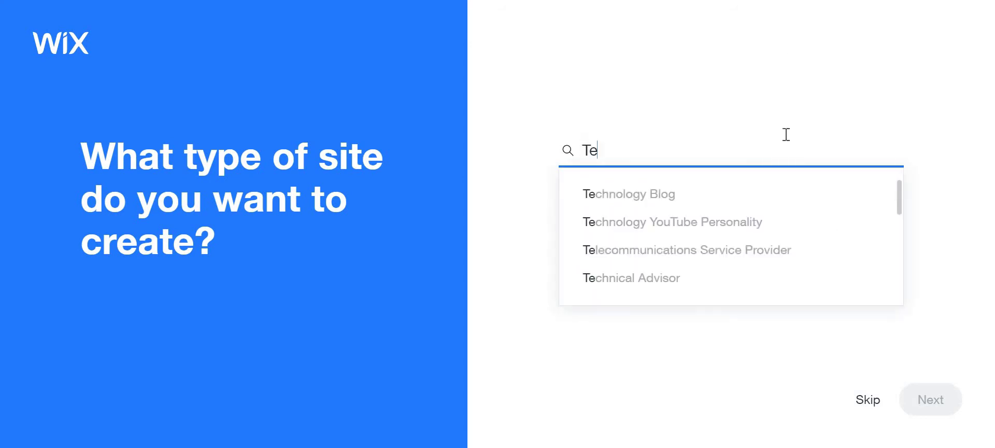
pyautogui.write('ch O')
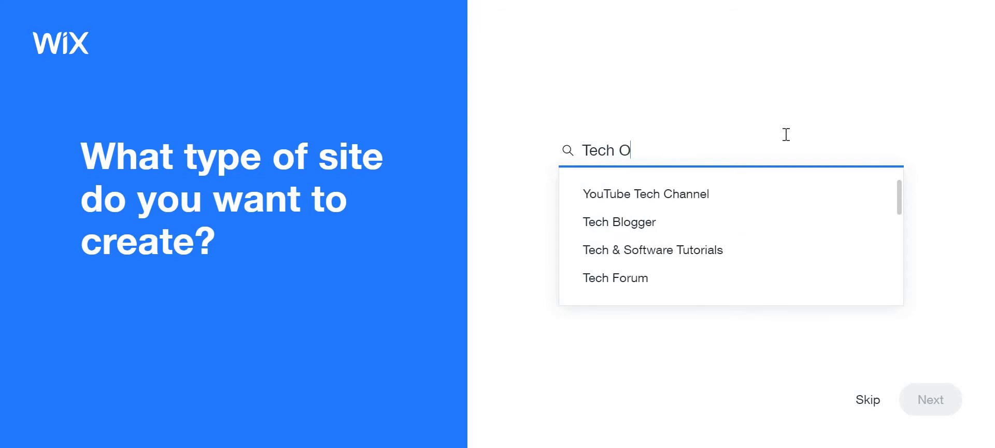
pyautogui.write('nline C')
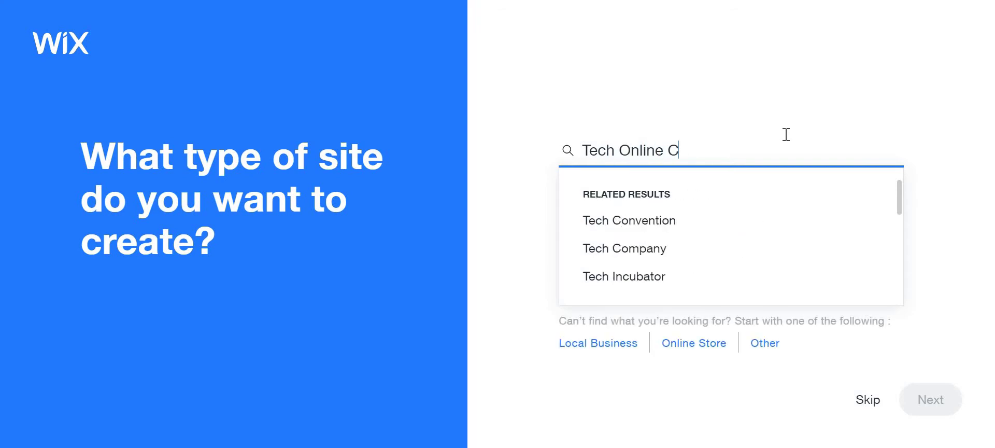
pyautogui.write('ommunity')
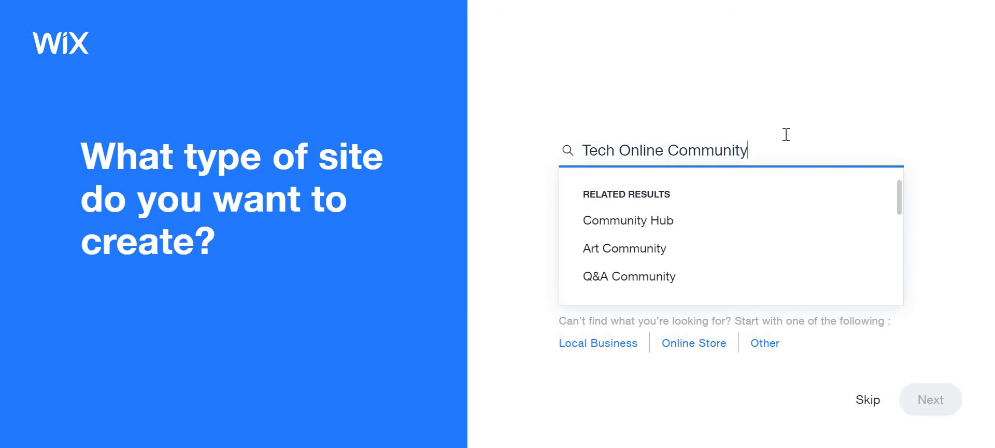
pyautogui.press('BackSpace')
pyautogui.hotkey('ctrl', 'a')
pyautogui.press('BackSpace')
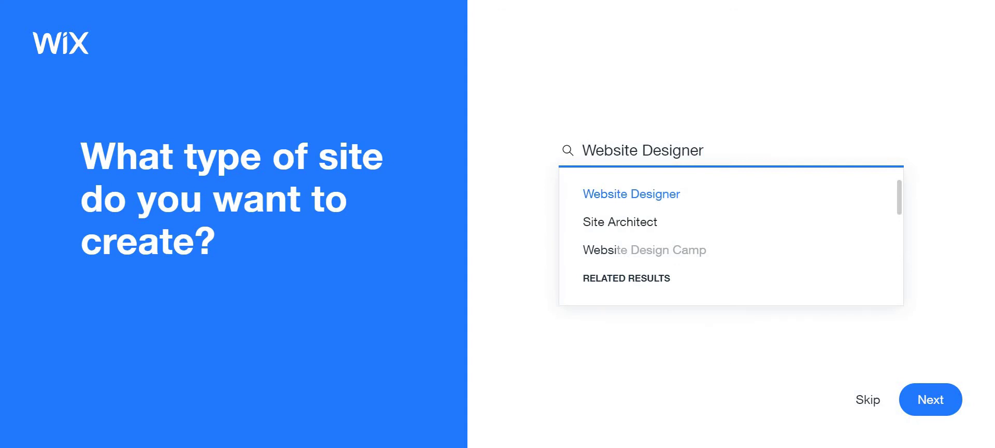
# Move to the features page, untick Chat and browse the available feature options
pyautogui.click(946, 400)
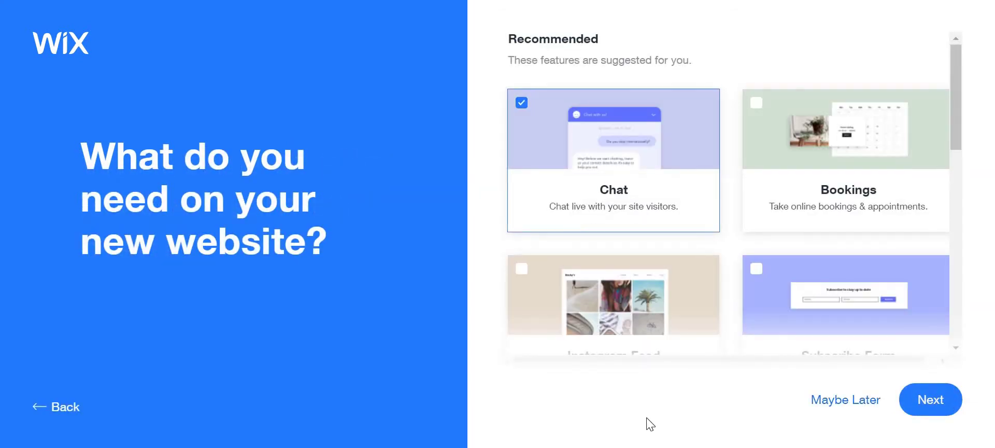
pyautogui.click(581, 197)
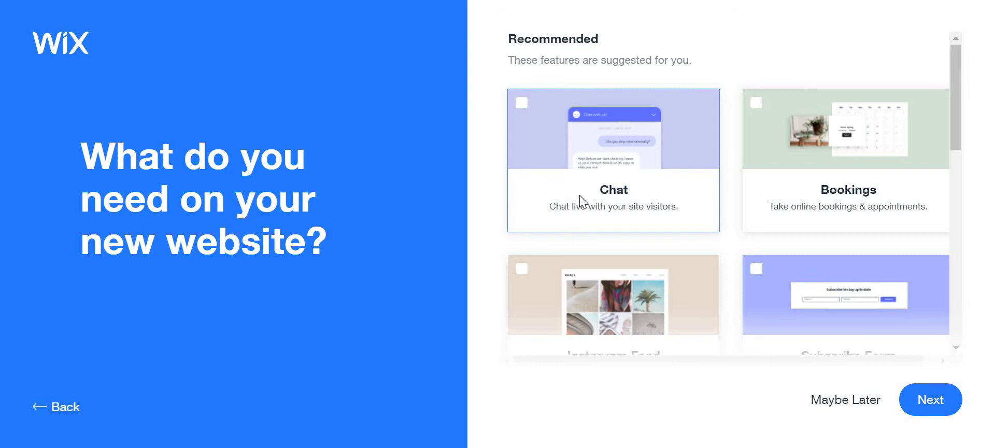
pyautogui.scroll(-3, 569, 183)
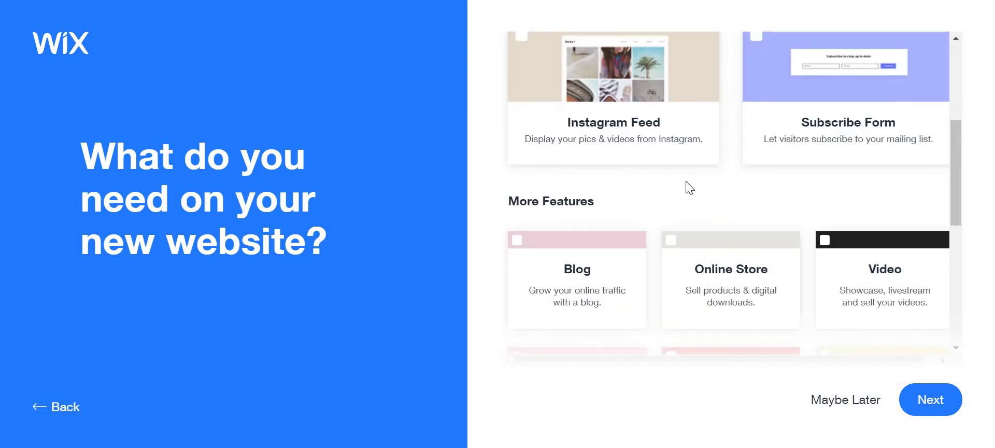
pyautogui.scroll(3, 718, 186)
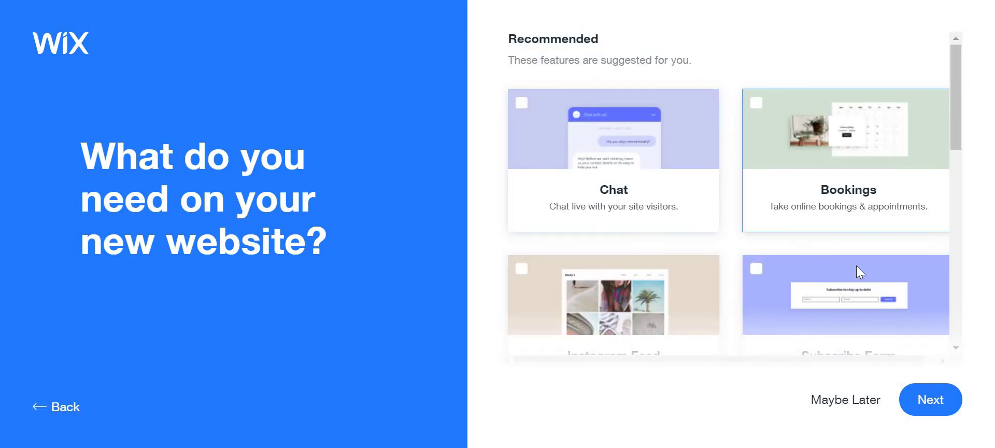
pyautogui.scroll(-1, 860, 244)
pyautogui.scroll(-3, 850, 233)
pyautogui.scroll(3, 813, 259)
pyautogui.scroll(-5, 798, 274)
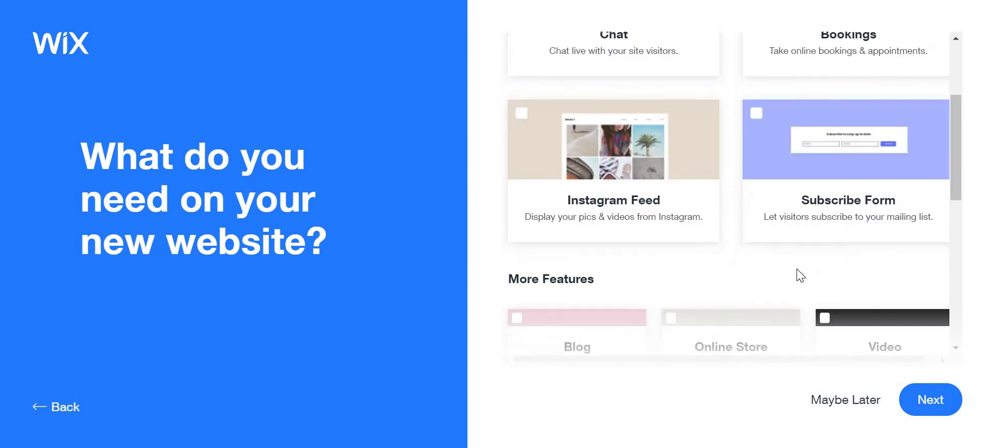
pyautogui.scroll(-5, 798, 275)
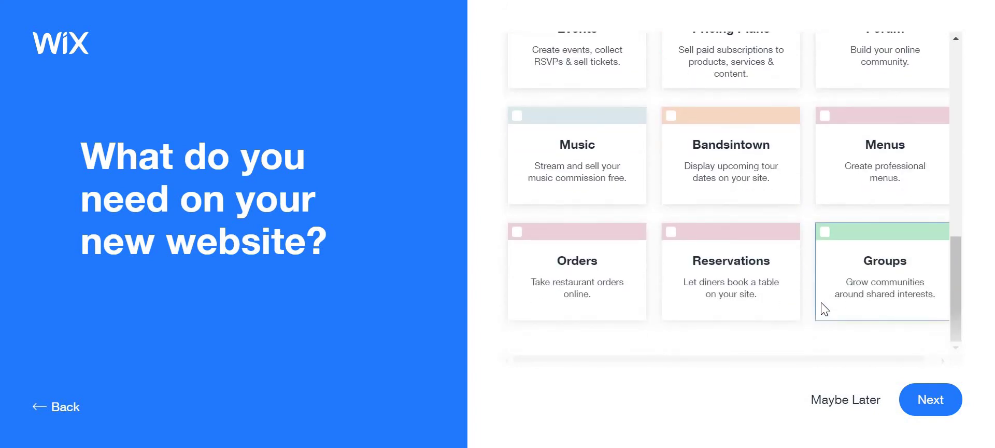
pyautogui.scroll(5, 822, 310)
pyautogui.scroll(-3, 822, 309)
pyautogui.scroll(5, 822, 308)
pyautogui.scroll(-3, 822, 311)
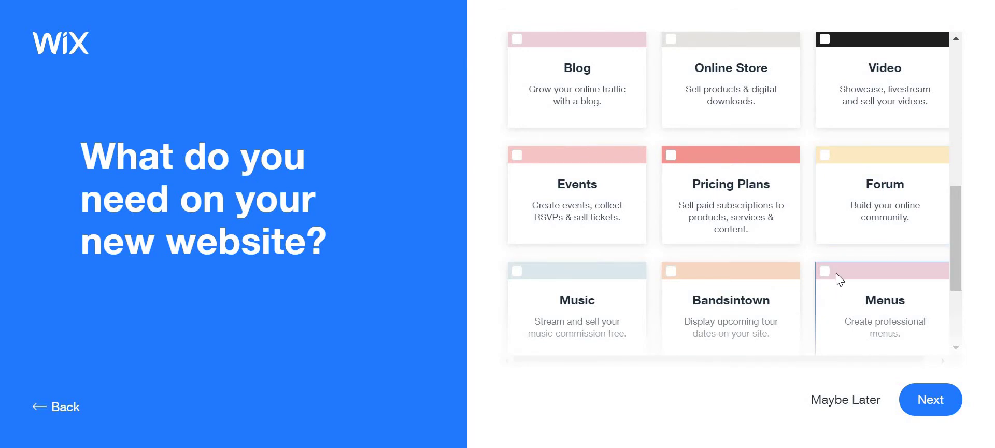
pyautogui.scroll(6, 840, 280)
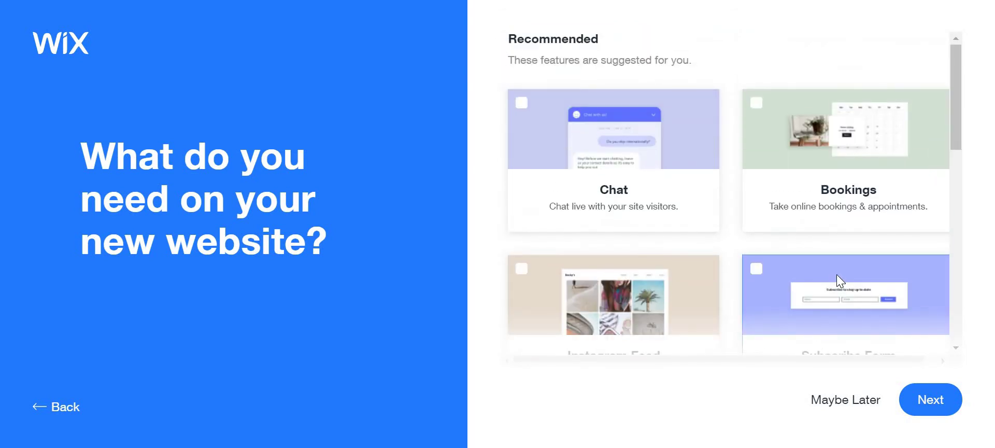
pyautogui.scroll(-4, 836, 275)
pyautogui.scroll(-3, 855, 262)
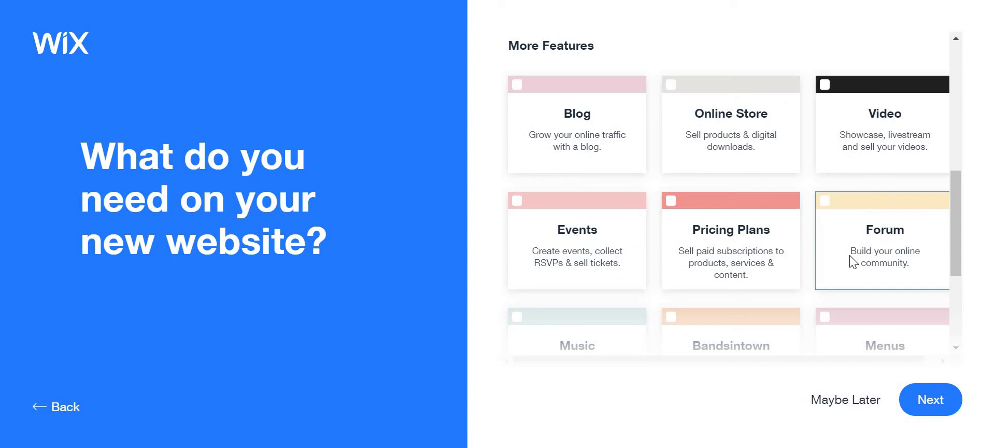
pyautogui.scroll(7, 855, 262)
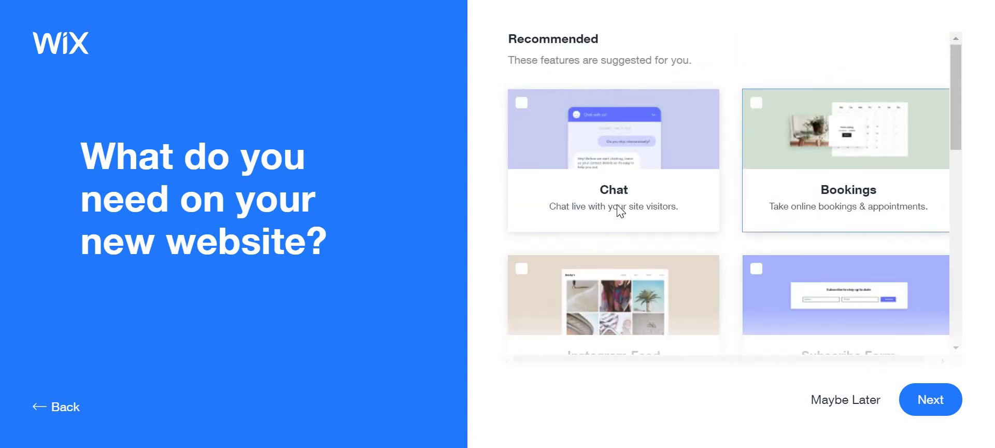
# Re-select Chat and add the Subscribe Form feature
pyautogui.click(641, 167)
pyautogui.scroll(-3, 719, 242)
pyautogui.scroll(3, 736, 277)
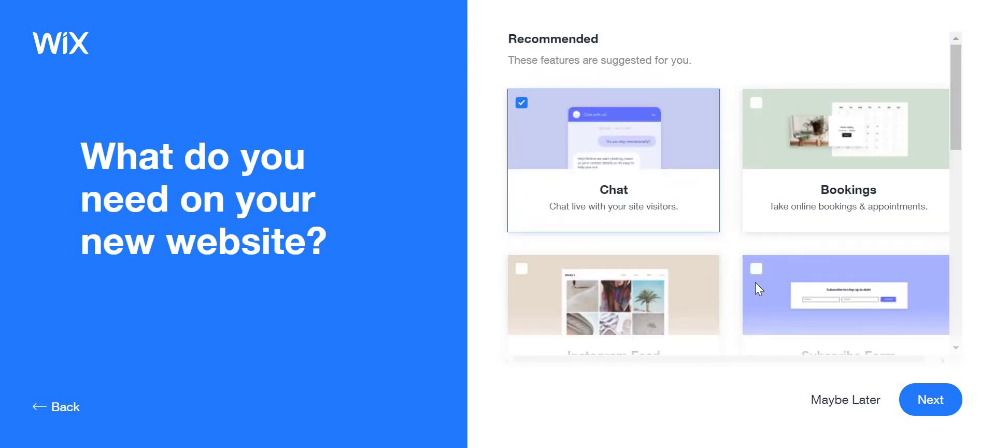
pyautogui.scroll(-4, 845, 280)
pyautogui.scroll(3, 881, 322)
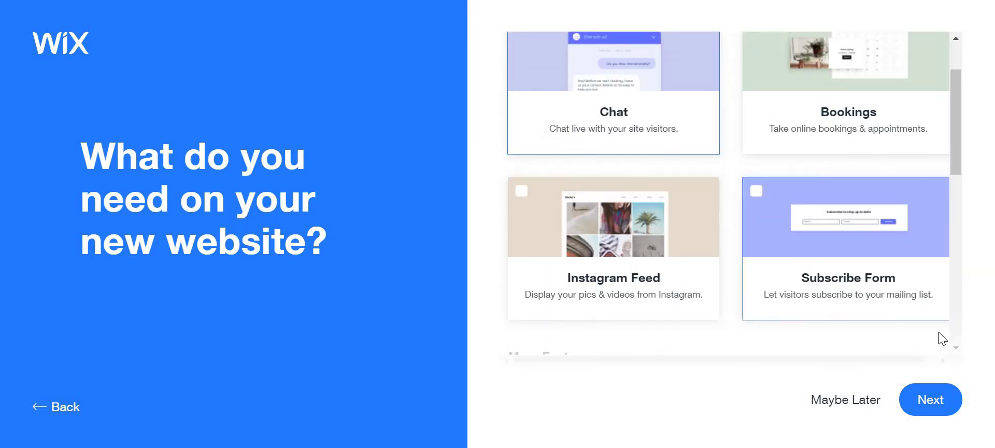
pyautogui.click(868, 281)
# Name the business 'Test' and skip importing existing site content
pyautogui.click(930, 403)
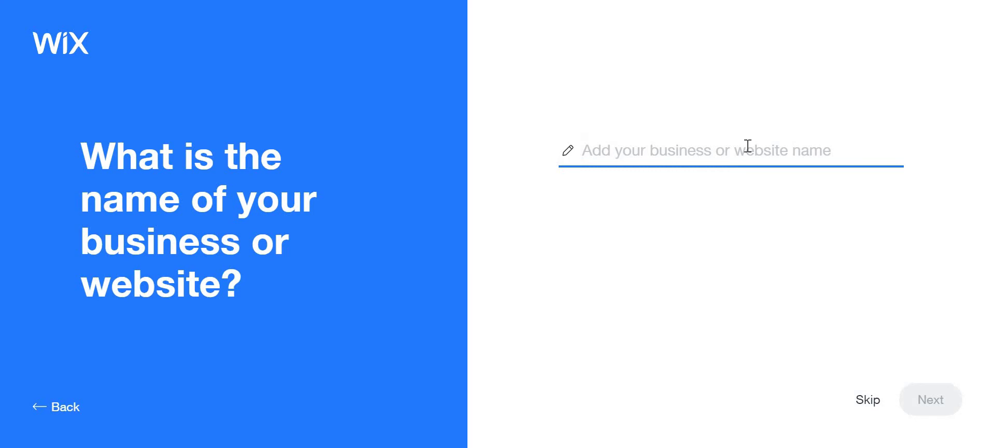
pyautogui.write('Test')
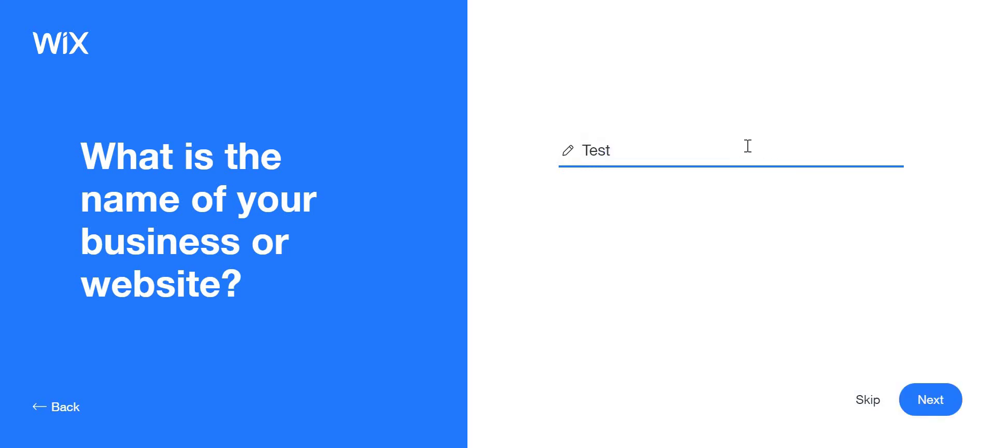
pyautogui.click(938, 406)
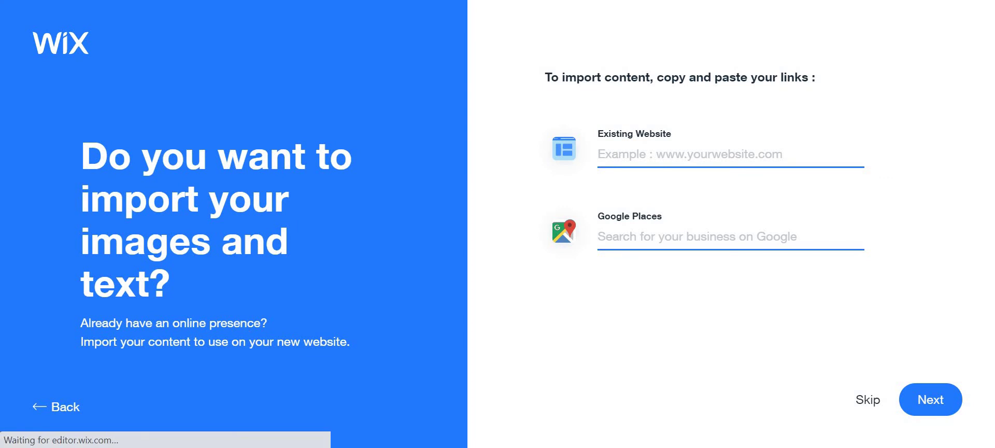
pyautogui.click(869, 399)
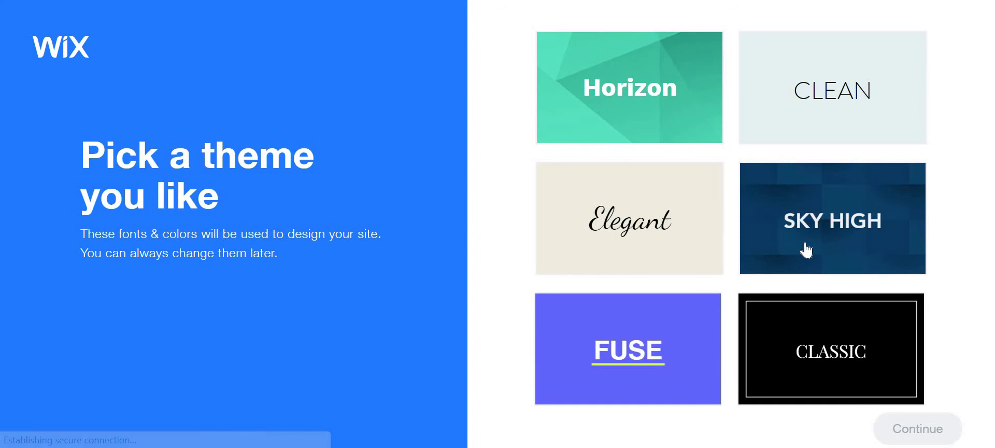
# Choose the CLEAN theme and continue
pyautogui.click(803, 134)
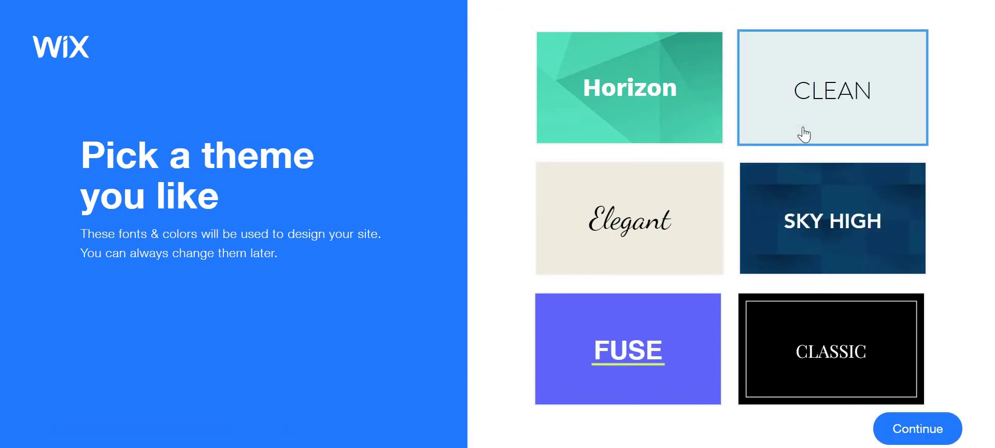
pyautogui.click(911, 428)
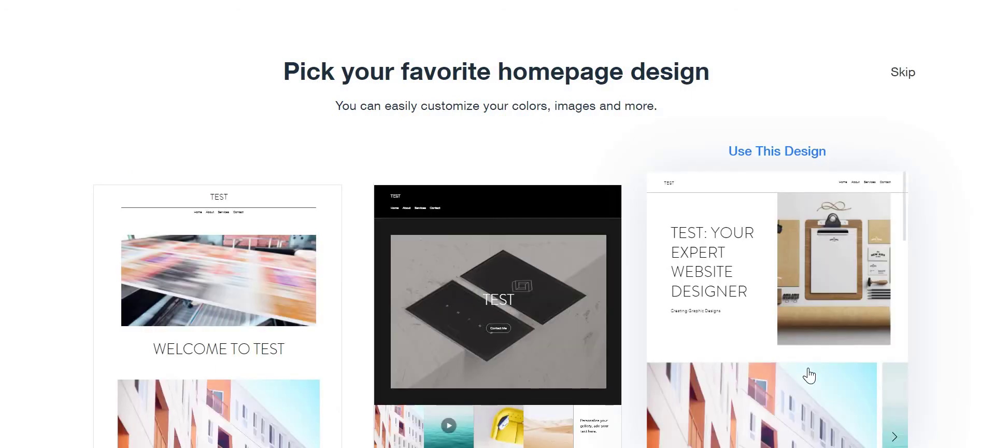
# Use the middle dark homepage design with TEST centred
pyautogui.scroll(-5, 824, 368)
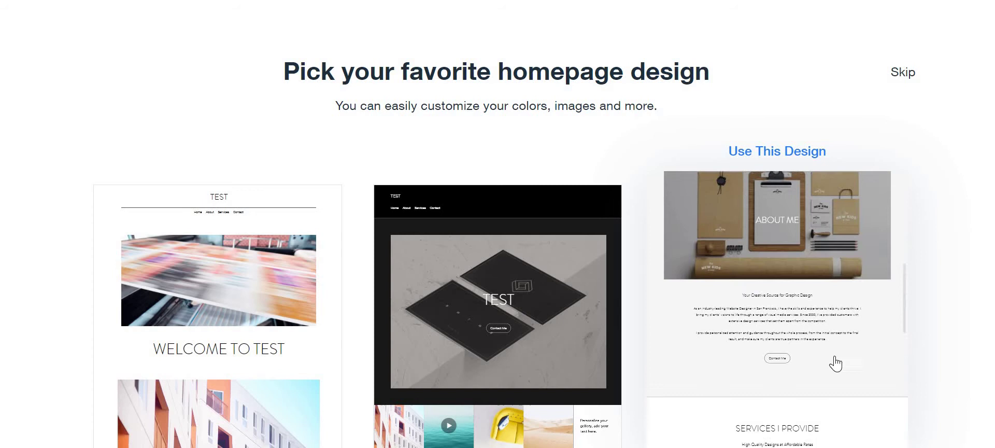
pyautogui.scroll(3, 881, 331)
pyautogui.scroll(3, 903, 310)
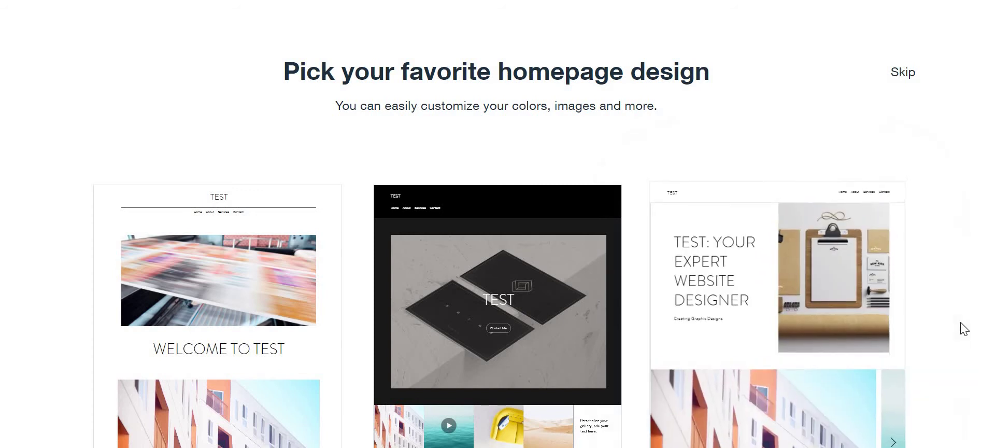
pyautogui.scroll(-3, 829, 249)
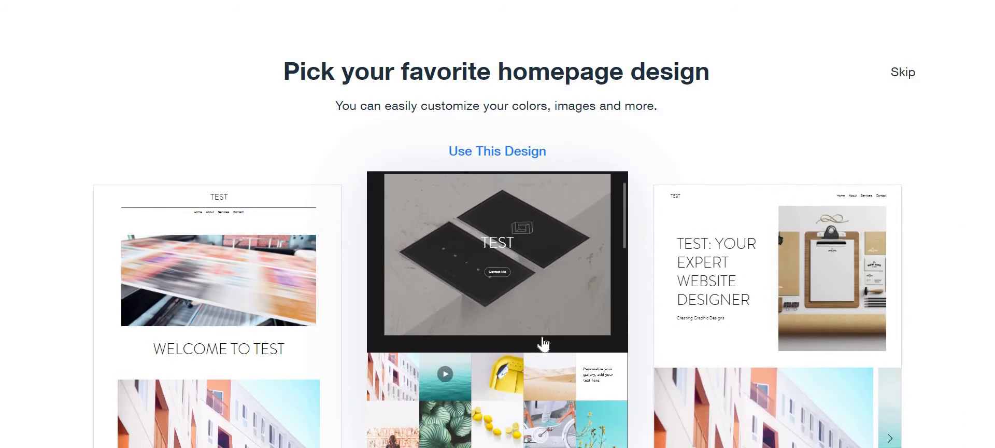
pyautogui.click(575, 328)
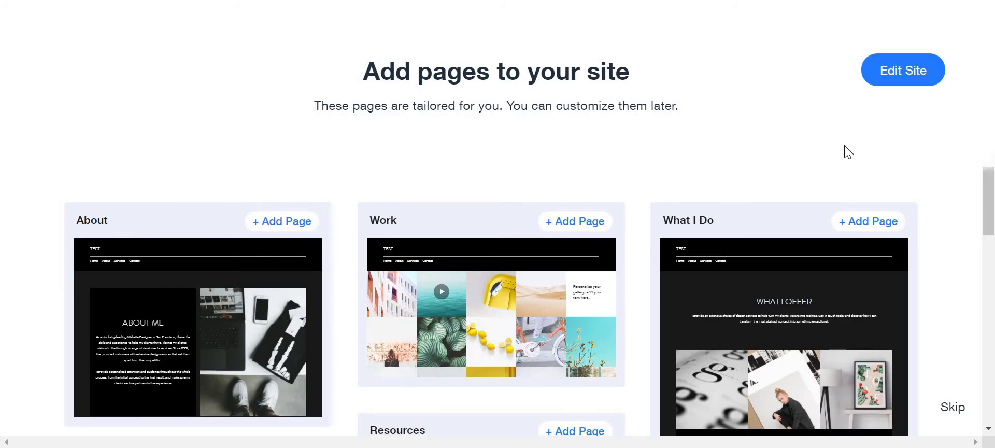
# Add the About page and open the generated Test site in the editor
pyautogui.scroll(-5, 829, 206)
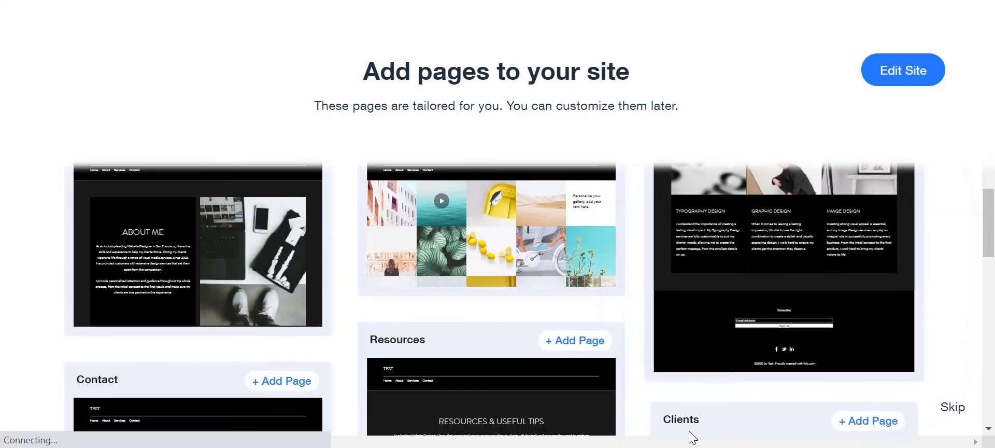
pyautogui.scroll(-5, 693, 434)
pyautogui.scroll(-5, 626, 399)
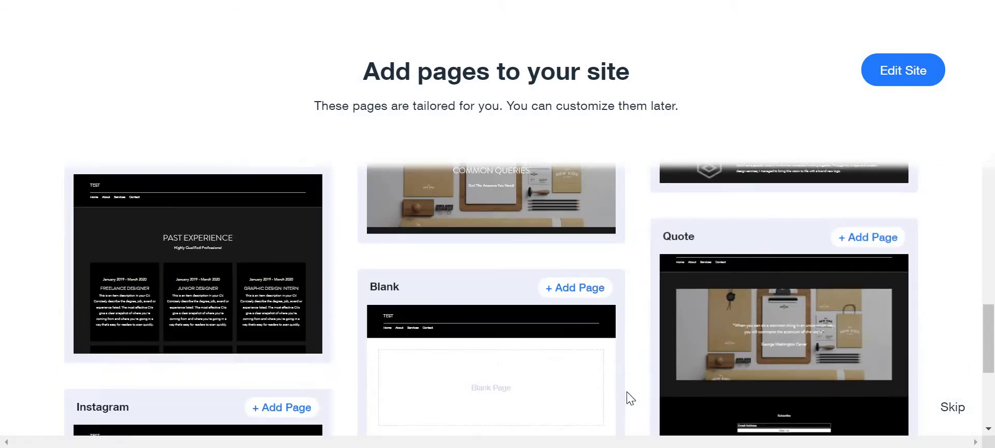
pyautogui.scroll(-2, 640, 396)
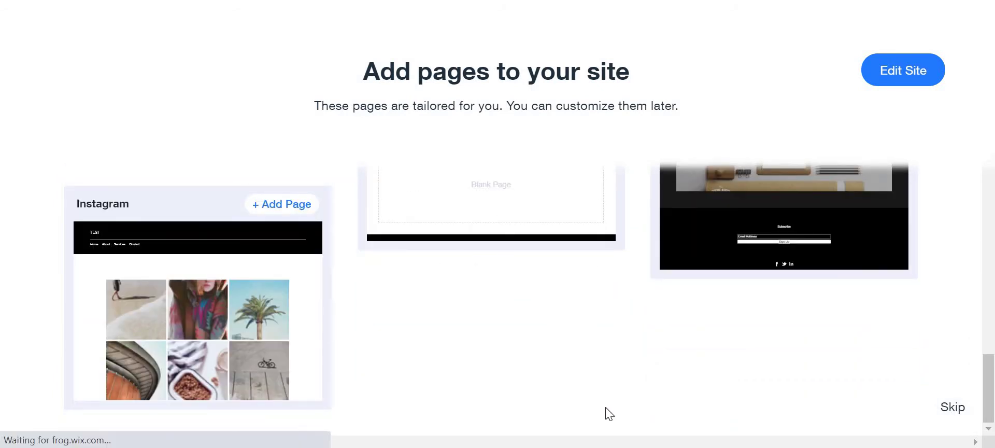
pyautogui.scroll(5, 622, 332)
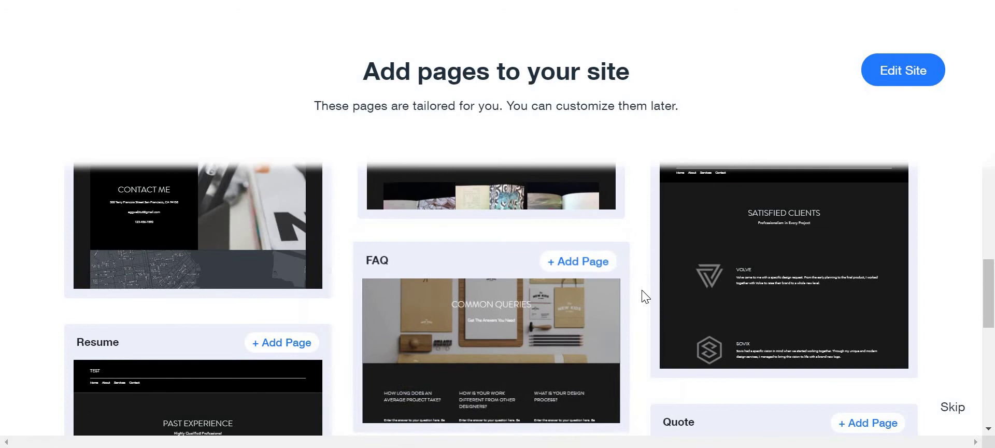
pyautogui.scroll(5, 644, 293)
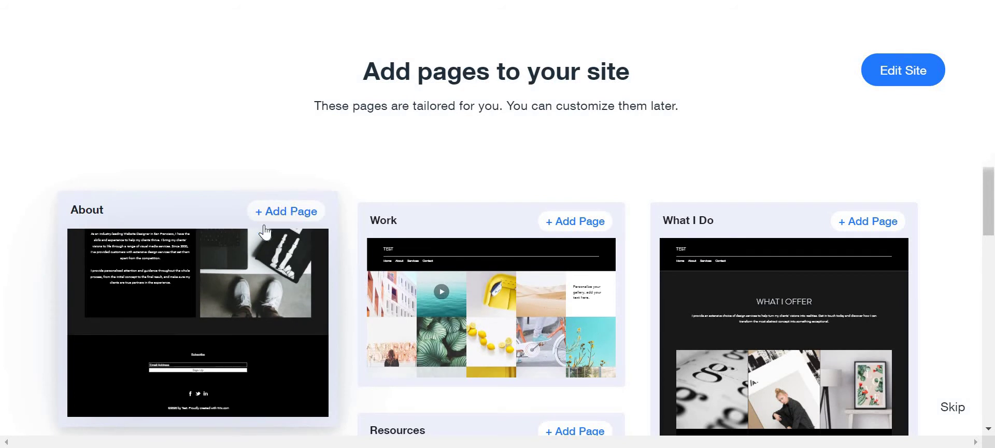
pyautogui.click(298, 214)
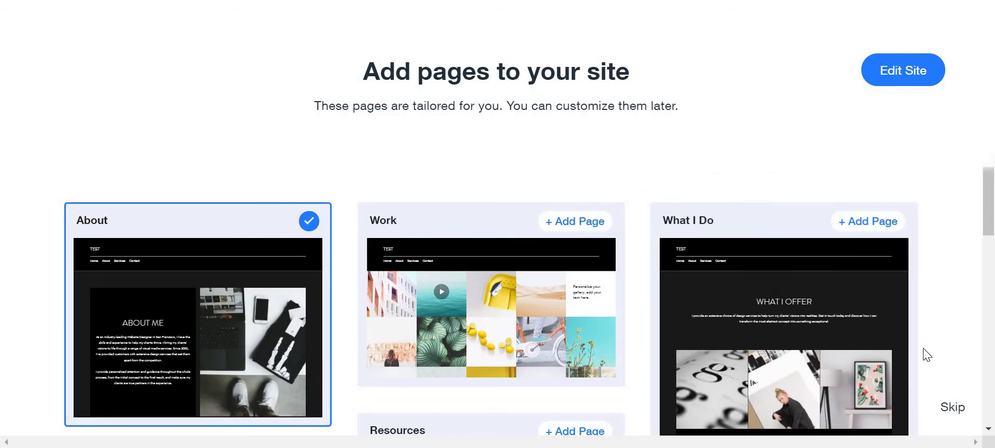
pyautogui.click(927, 73)
pyautogui.moveTo(516, 446)
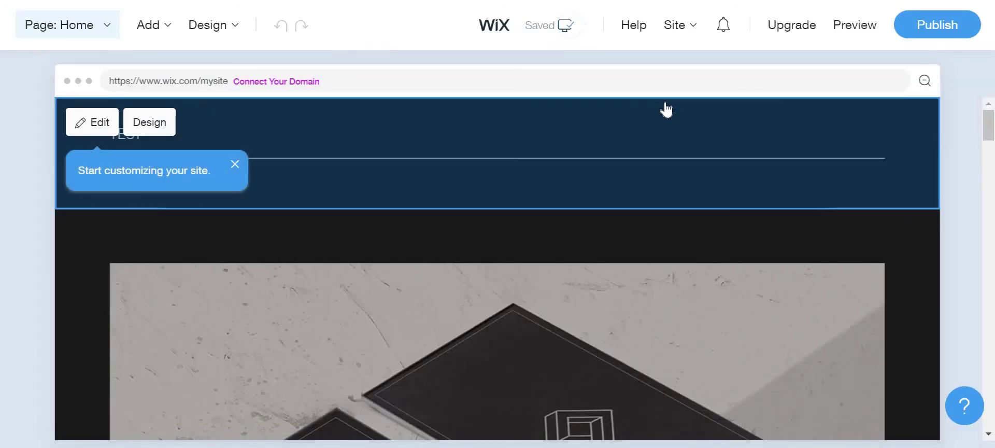
# Preview the site, dismiss the preview tip and try the hero's Contact Me button
pyautogui.scroll(-12, 581, 220)
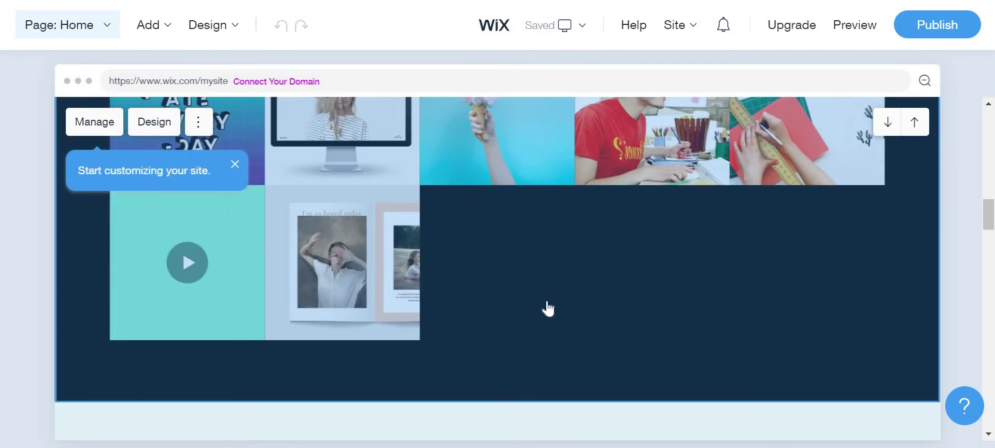
pyautogui.scroll(3, 548, 308)
pyautogui.scroll(9, 548, 314)
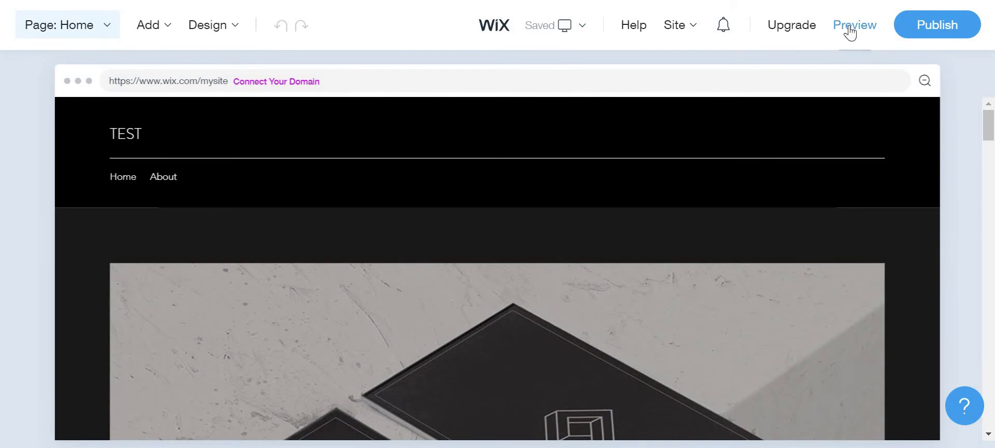
pyautogui.click(851, 31)
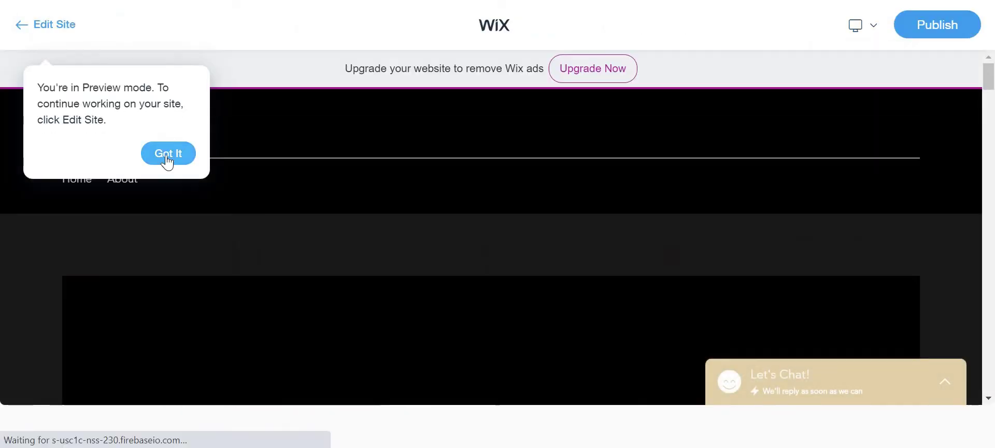
pyautogui.click(167, 156)
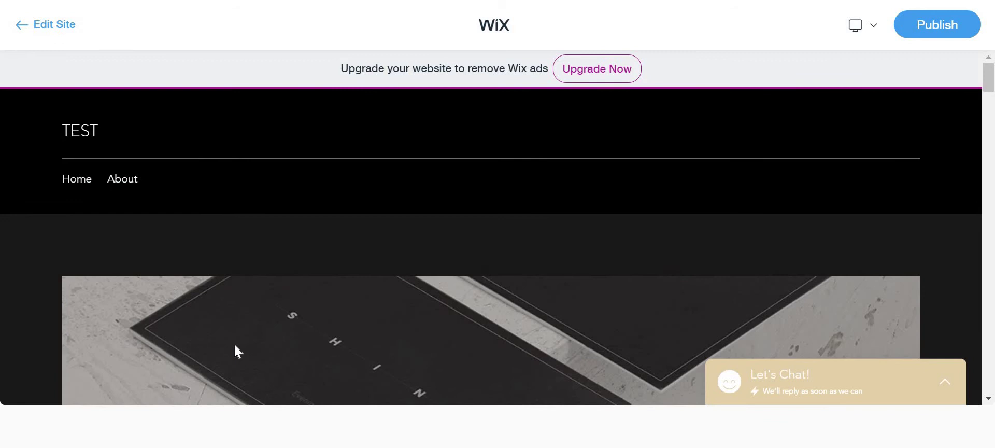
pyautogui.scroll(-4, 254, 347)
pyautogui.scroll(-6, 259, 344)
pyautogui.scroll(5, 260, 349)
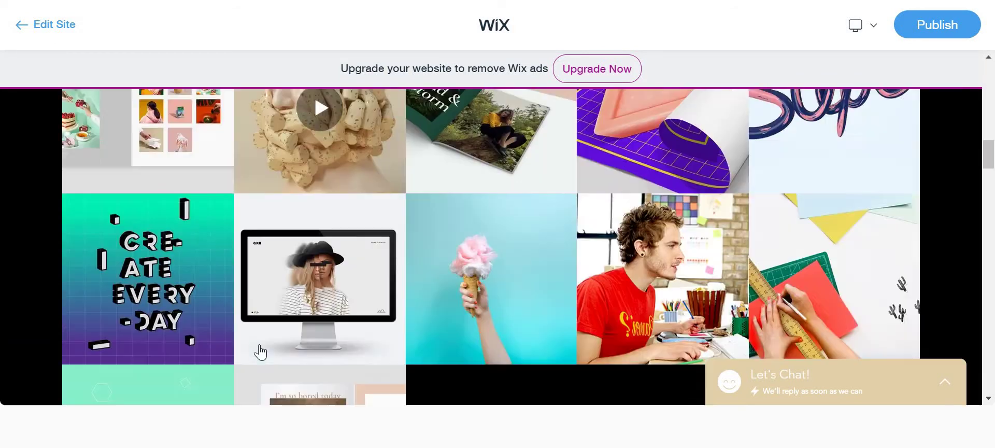
pyautogui.click(485, 162)
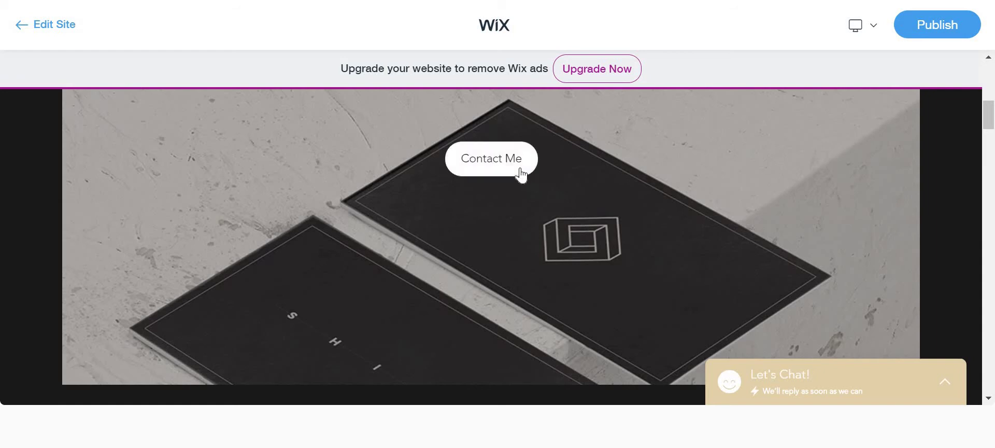
# Open the Let's Chat panel and scroll down to the Subscribe Form footer
pyautogui.scroll(5, 569, 200)
pyautogui.scroll(-4, 513, 302)
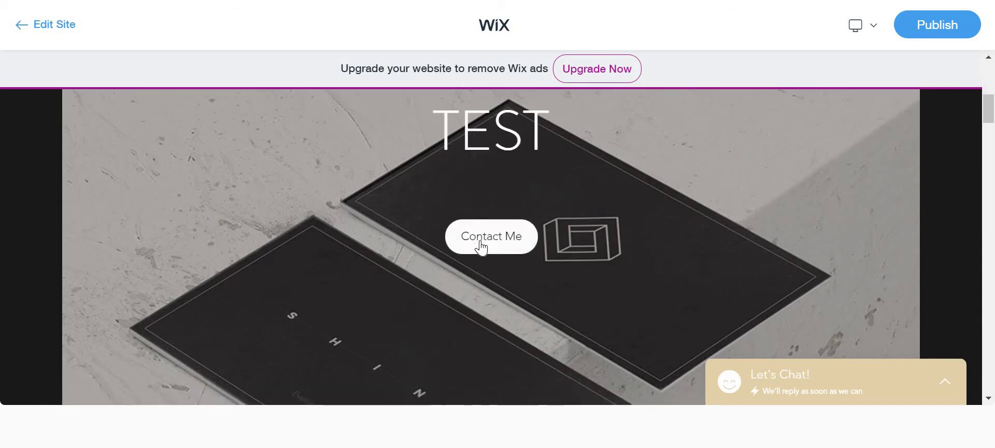
pyautogui.scroll(-5, 565, 291)
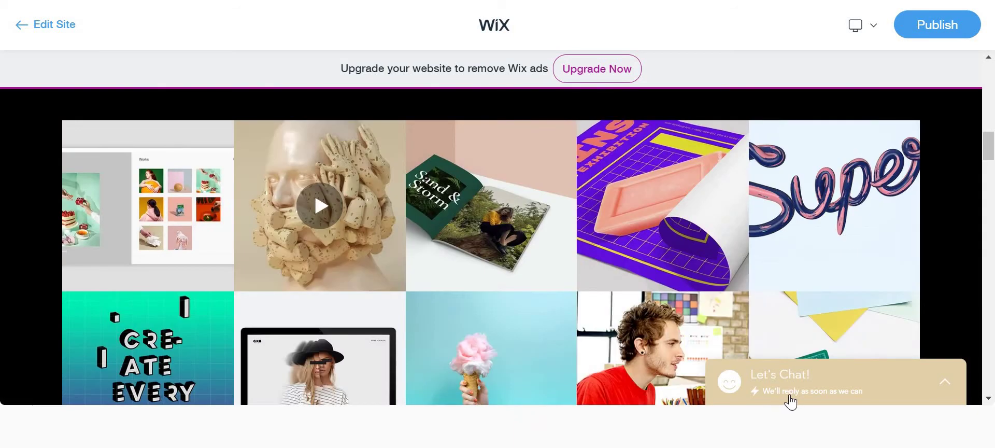
pyautogui.click(797, 400)
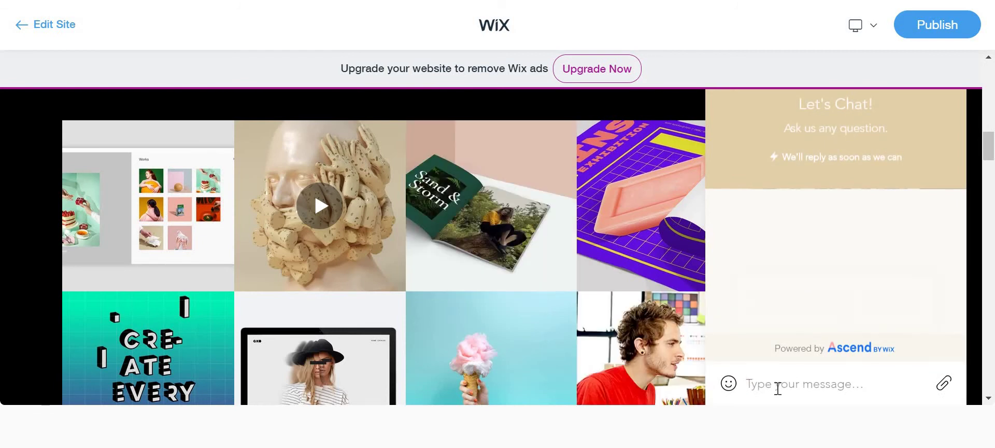
pyautogui.scroll(-10, 533, 326)
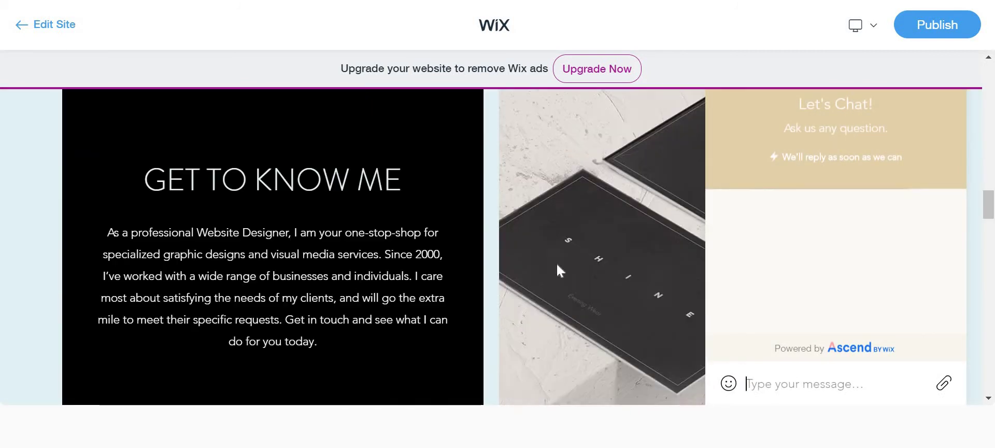
pyautogui.scroll(-10, 557, 265)
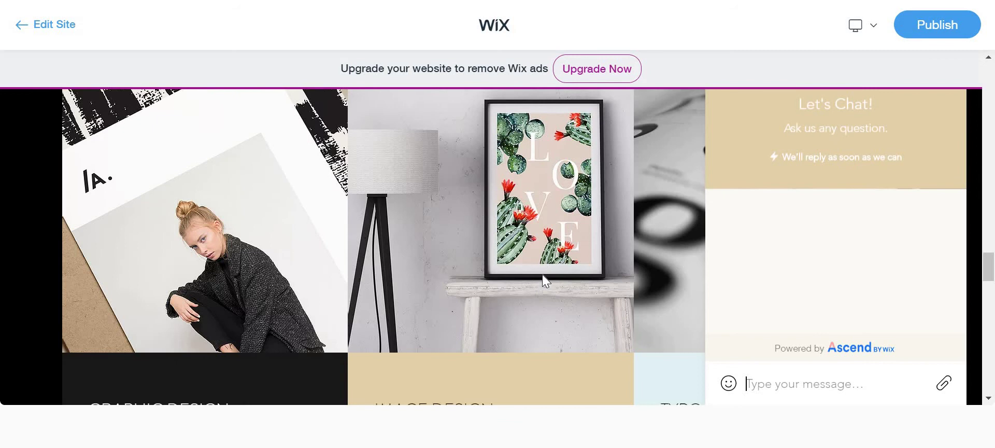
pyautogui.scroll(-10, 542, 274)
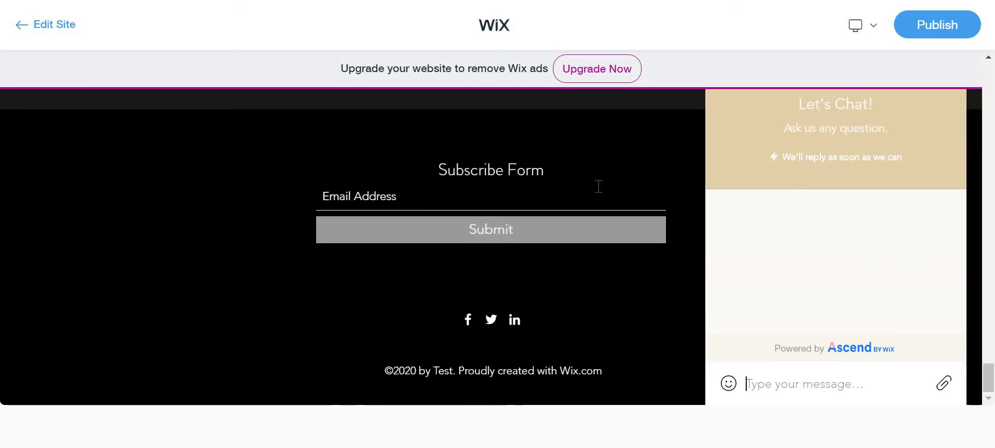
# Publish the site on the free address 'test-wix-adi' and close the completion screen
pyautogui.click(899, 25)
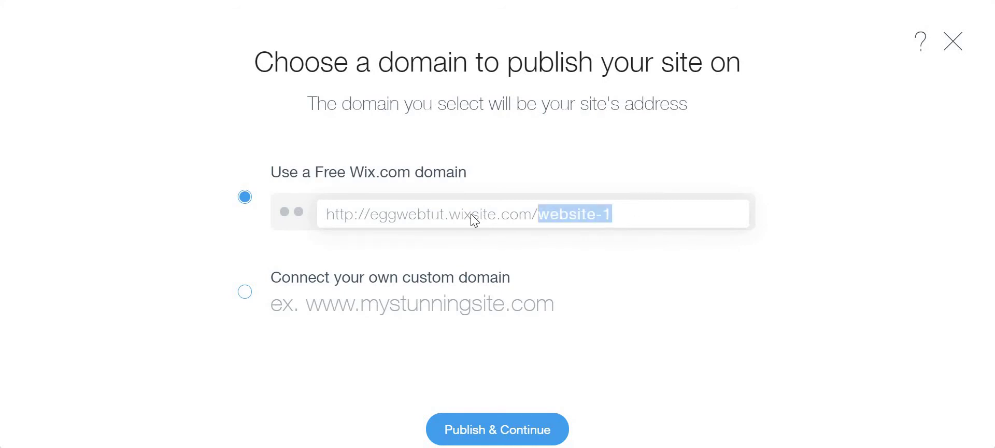
pyautogui.write('test-wix-adi')
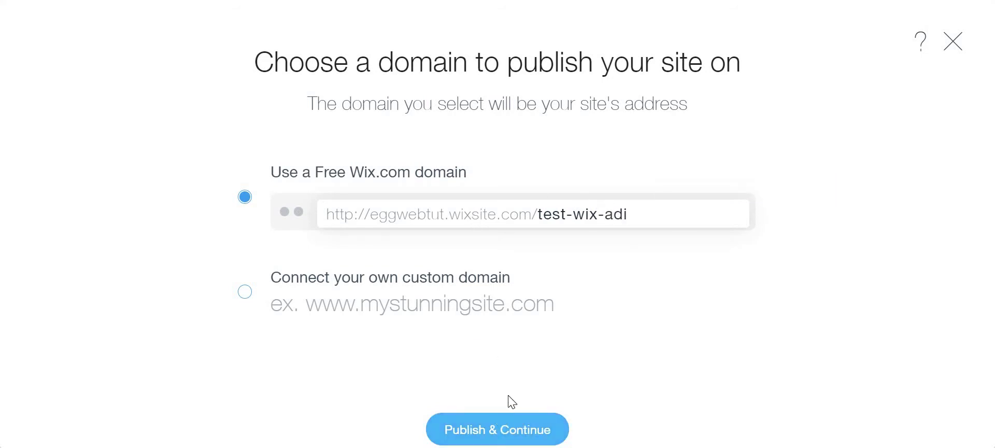
pyautogui.press('Return')
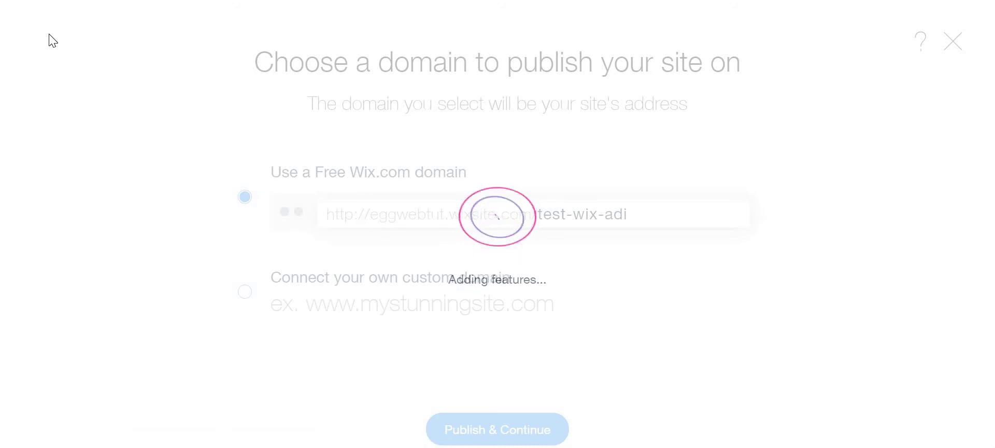
pyautogui.click(793, 437)
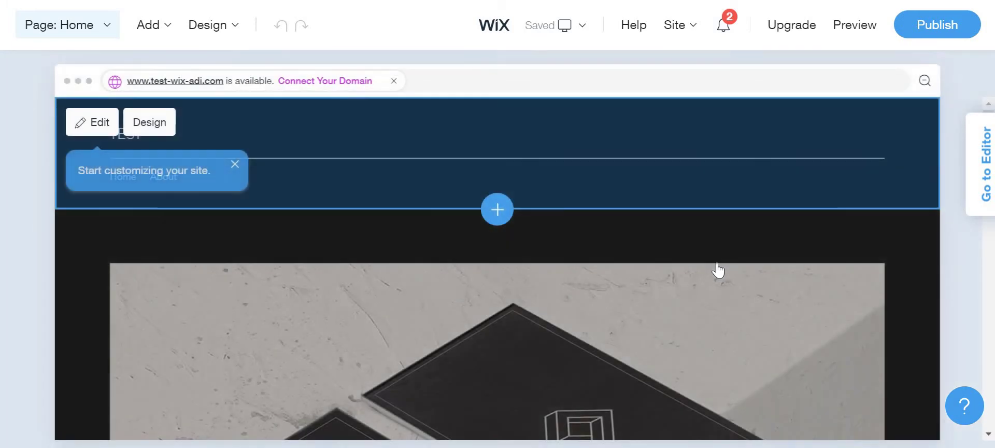
pyautogui.scroll(-5, 715, 235)
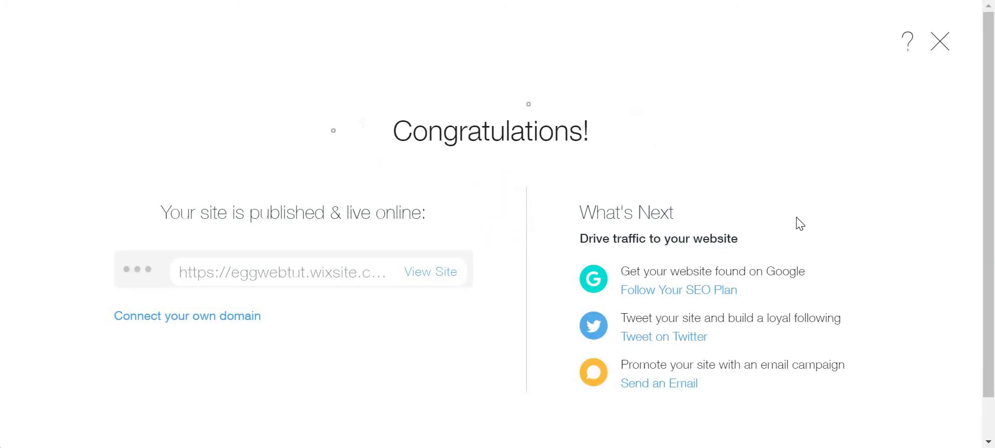
pyautogui.click(449, 270)
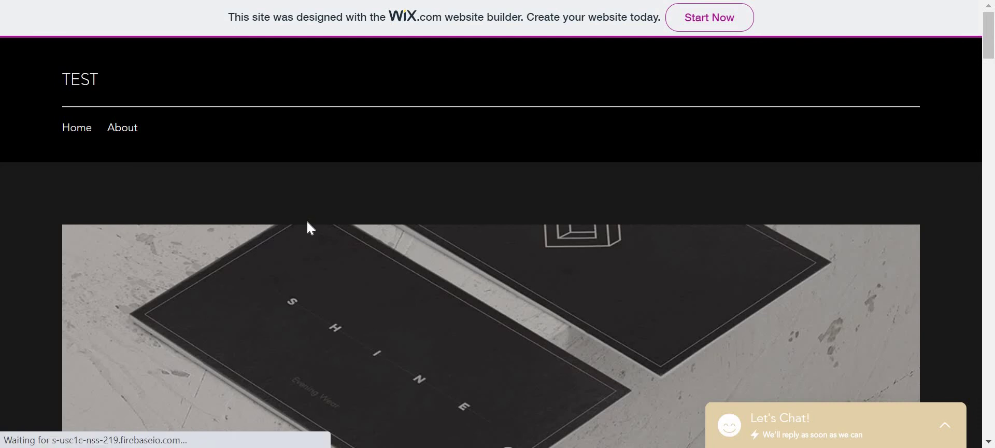
pyautogui.scroll(-6, 308, 229)
pyautogui.scroll(3, 303, 247)
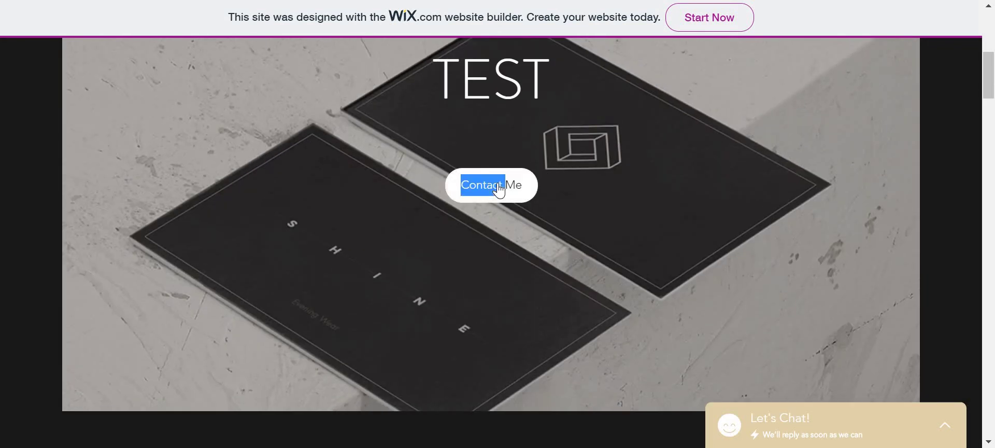
pyautogui.scroll(-9, 582, 186)
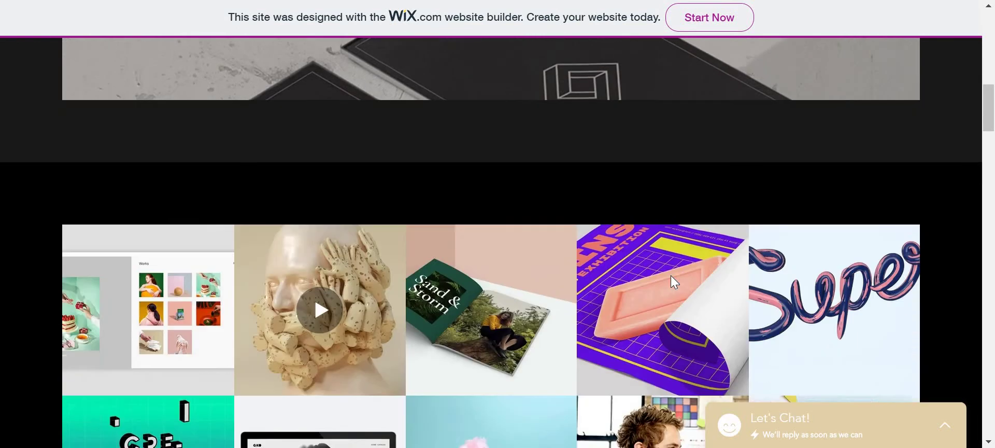
pyautogui.scroll(-2, 672, 283)
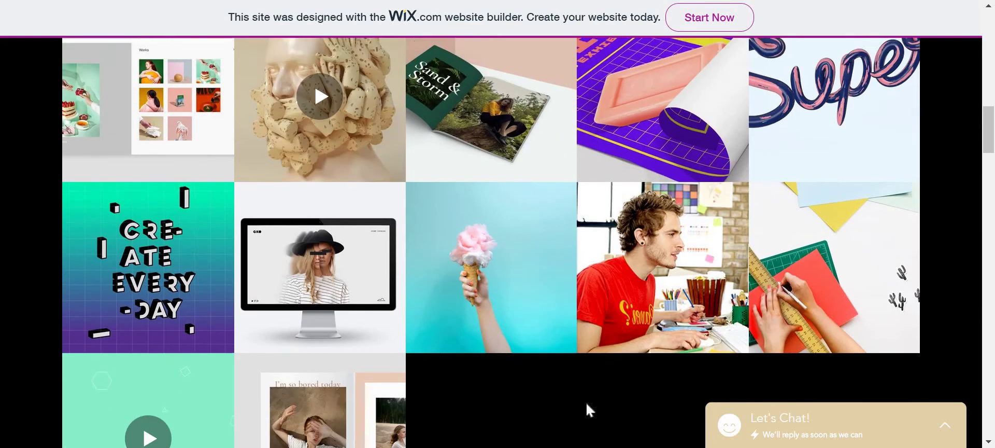
pyautogui.scroll(3, 322, 262)
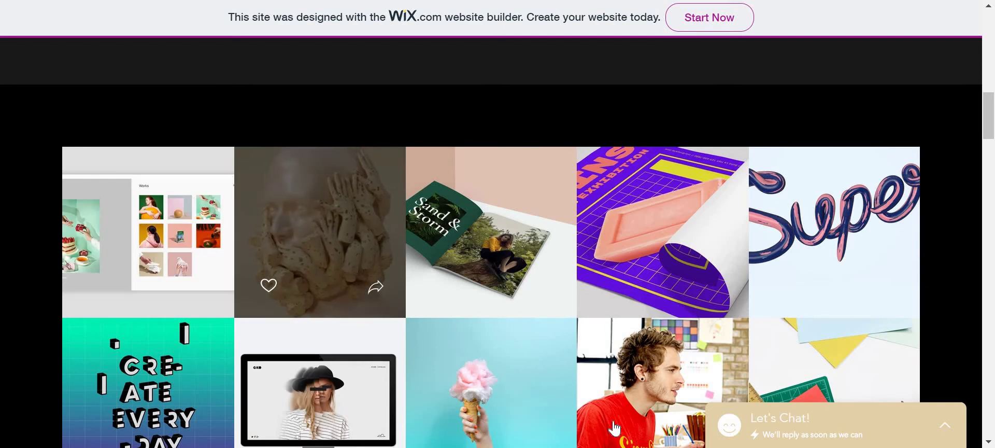
pyautogui.moveTo(648, 161)
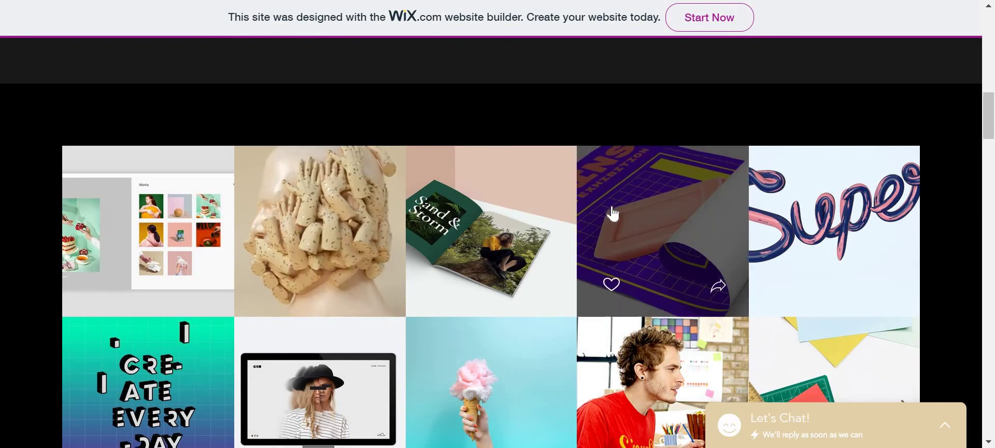
pyautogui.scroll(-6, 611, 218)
pyautogui.scroll(2, 669, 272)
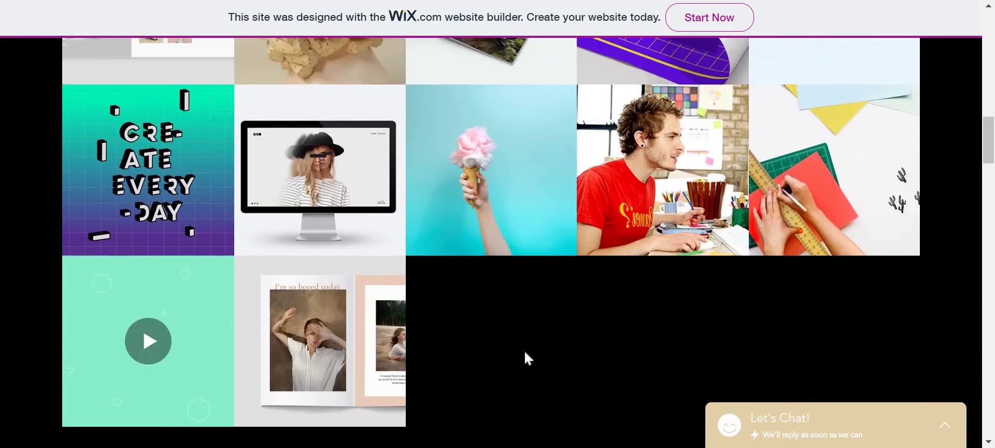
pyautogui.scroll(-8, 524, 351)
pyautogui.scroll(-3, 532, 367)
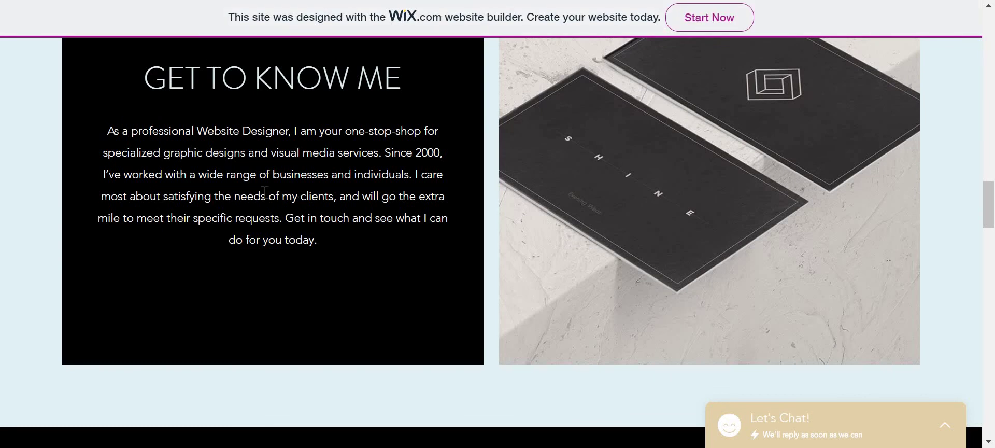
pyautogui.moveTo(113, 131); pyautogui.dragTo(592, 247)
pyautogui.click(435, 262)
pyautogui.scroll(-12, 425, 350)
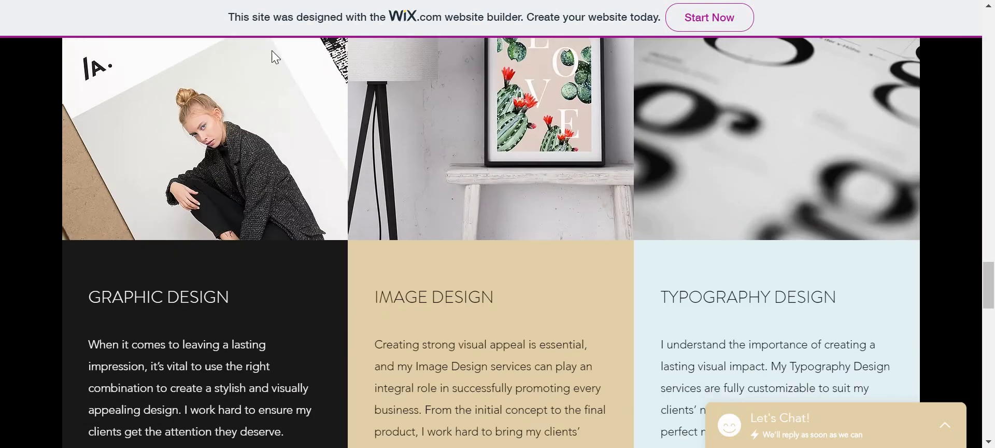
pyautogui.moveTo(271, 50); pyautogui.dragTo(465, 197)
pyautogui.scroll(3, 465, 197)
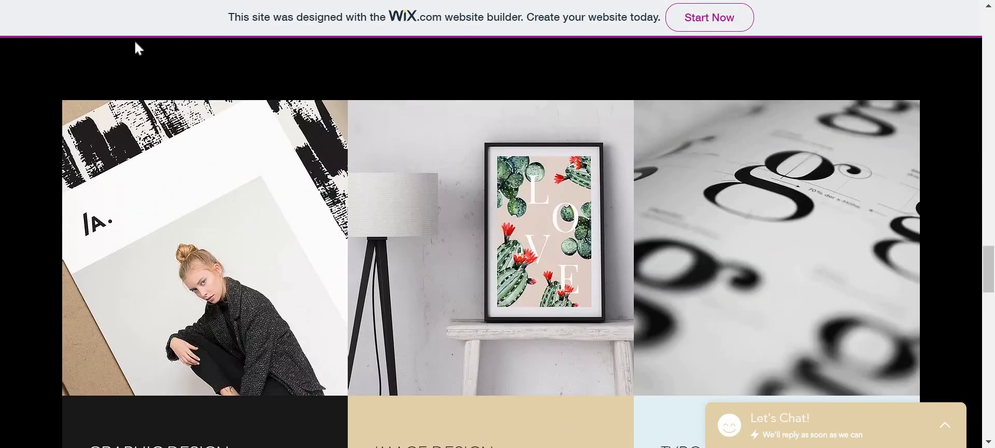
pyautogui.moveTo(137, 48); pyautogui.dragTo(864, 200)
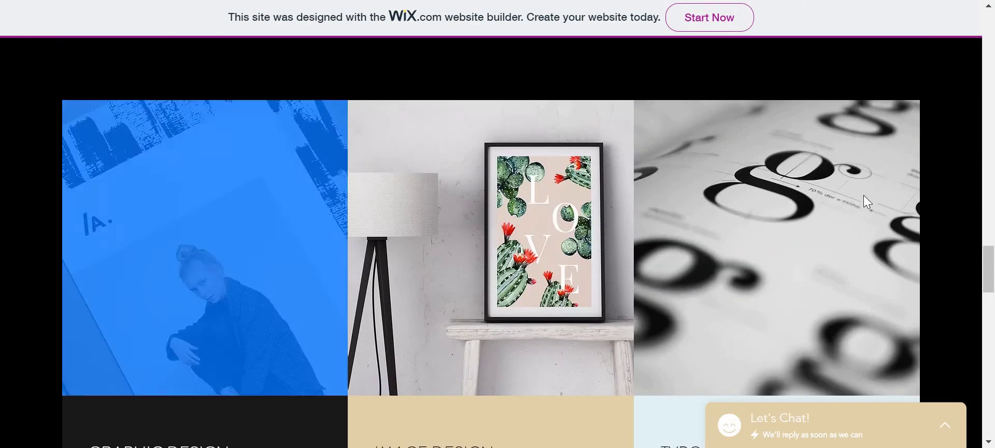
pyautogui.click(645, 346)
# Select and then deselect the address, email and phone lines on the live site
pyautogui.scroll(-15, 539, 178)
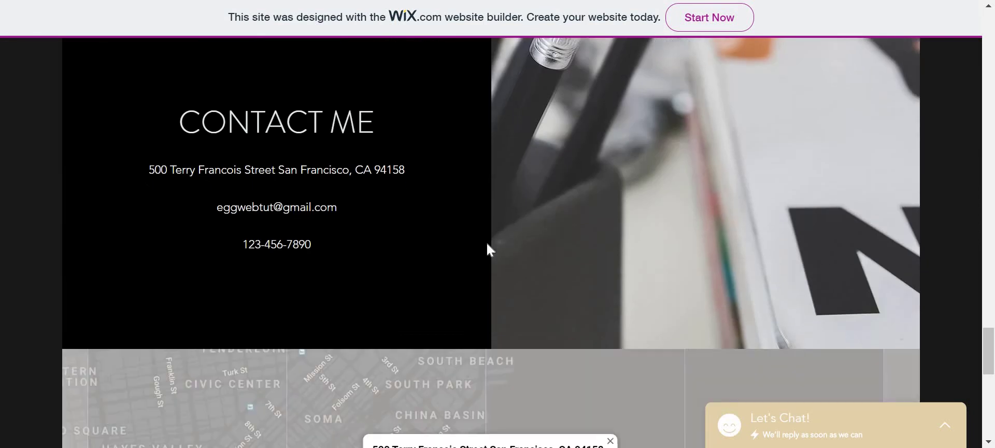
pyautogui.scroll(6, 497, 220)
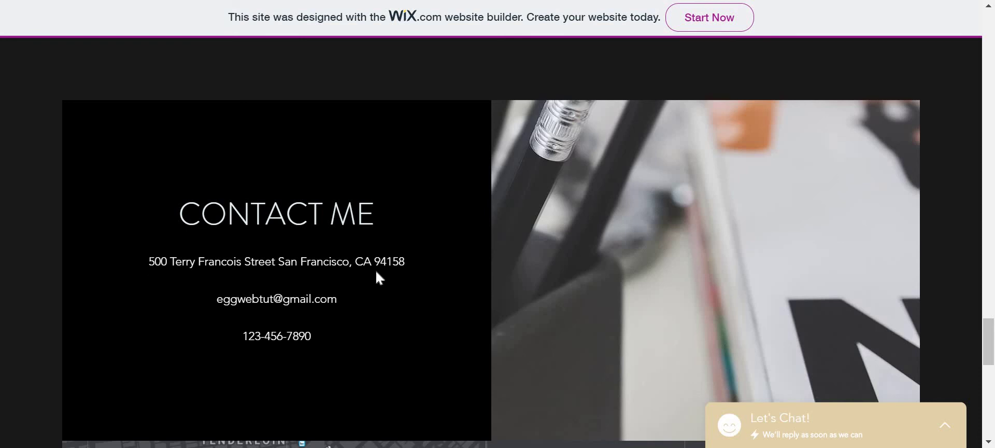
pyautogui.moveTo(376, 271); pyautogui.dragTo(450, 309)
pyautogui.click(399, 289)
# Enter a test email address in the Subscribe Form and submit it
pyautogui.scroll(-8, 472, 264)
pyautogui.scroll(4, 639, 311)
pyautogui.scroll(-6, 600, 351)
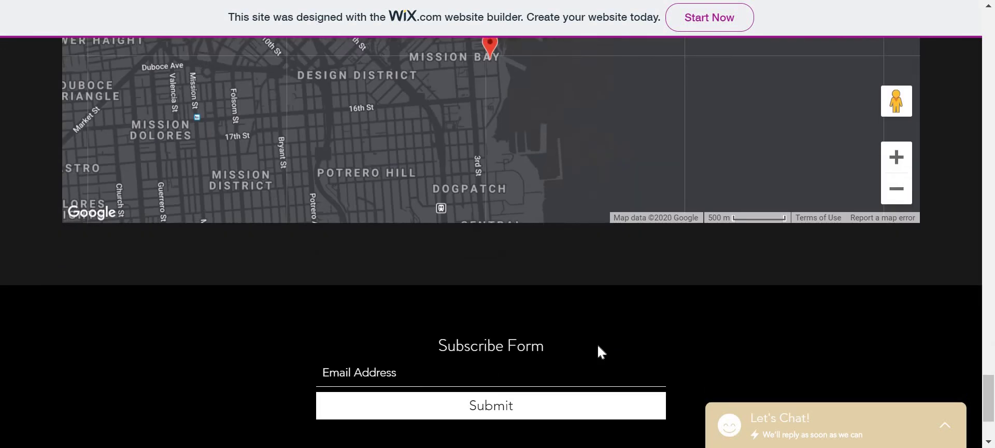
pyautogui.scroll(-3, 598, 345)
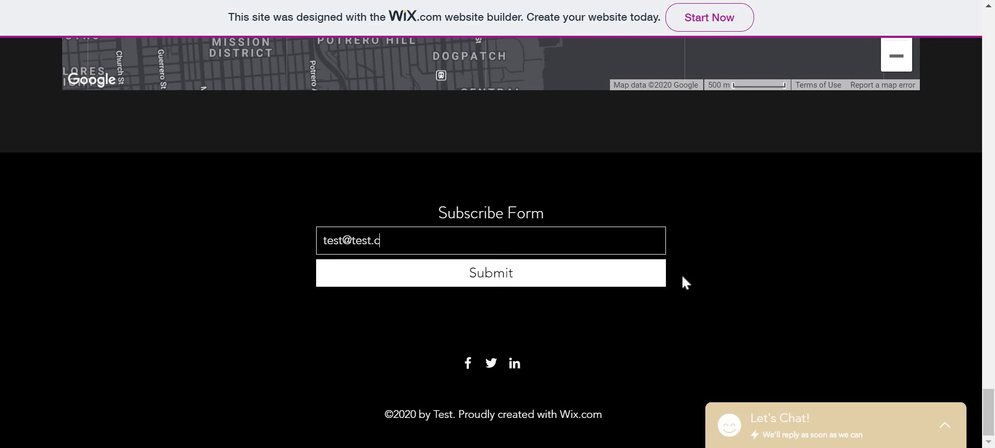
pyautogui.write('m')
pyautogui.click(516, 270)
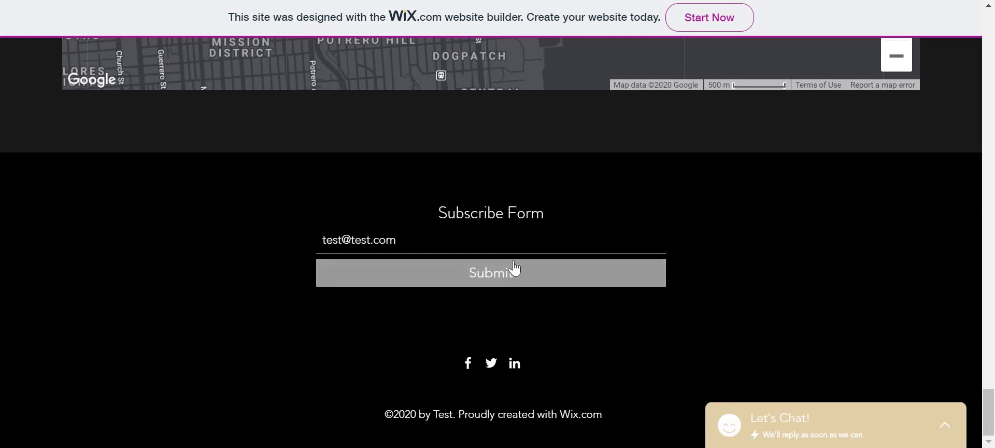
pyautogui.scroll(1, 738, 307)
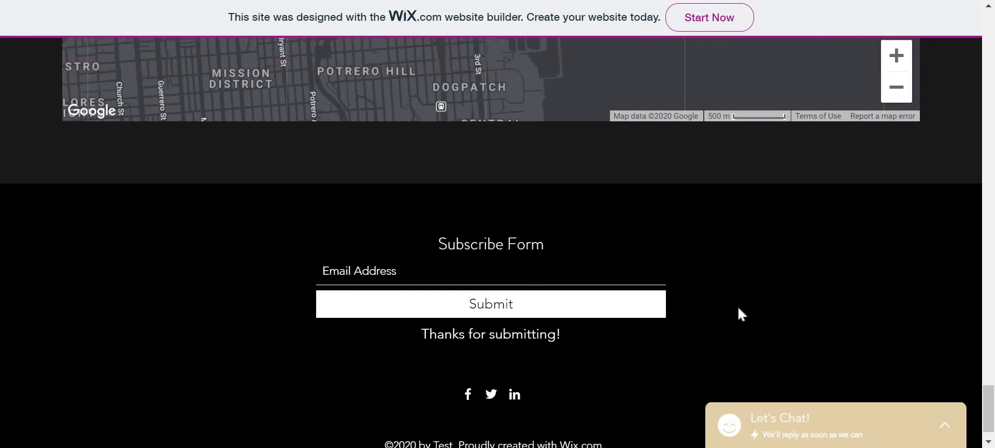
pyautogui.scroll(-1, 737, 307)
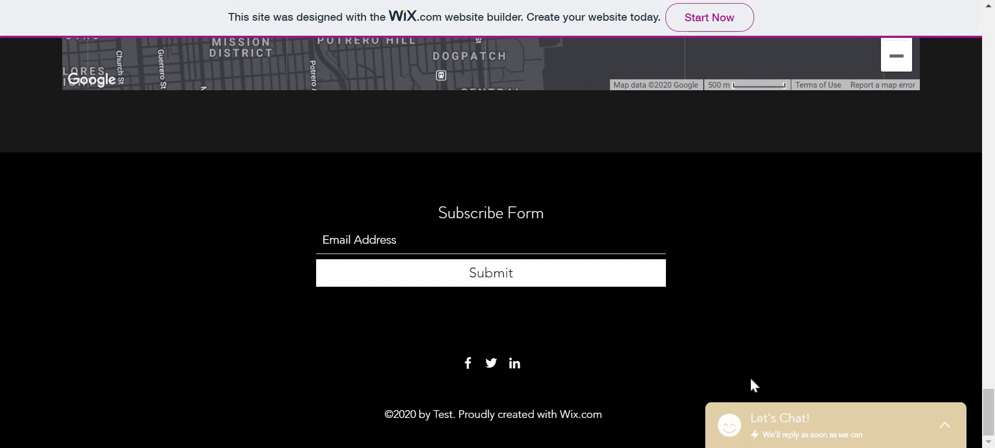
pyautogui.scroll(6, 769, 243)
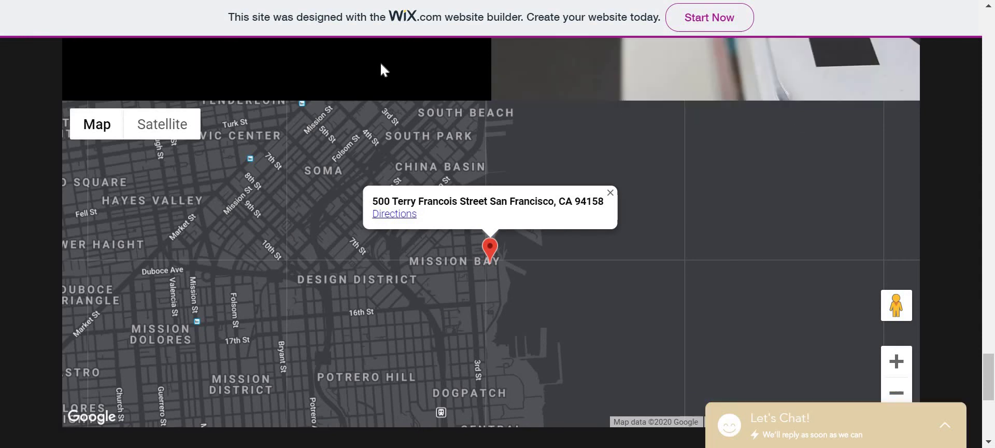
pyautogui.scroll(20, 690, 253)
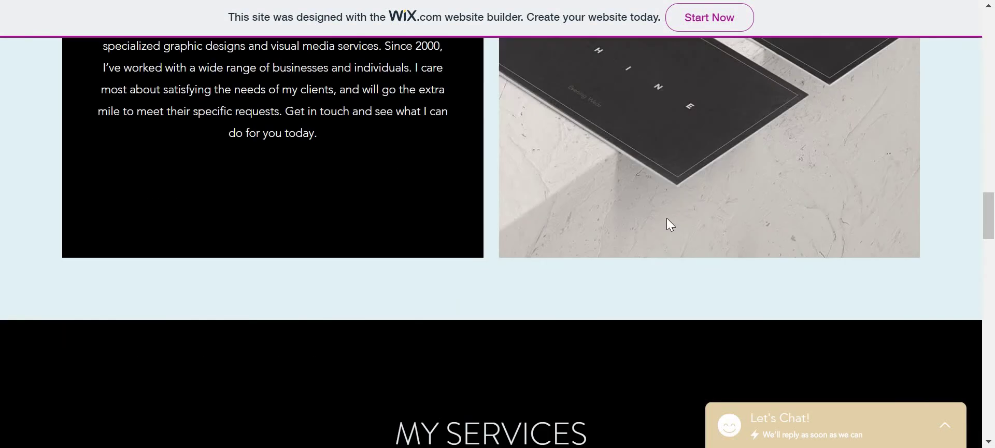
pyautogui.scroll(15, 611, 189)
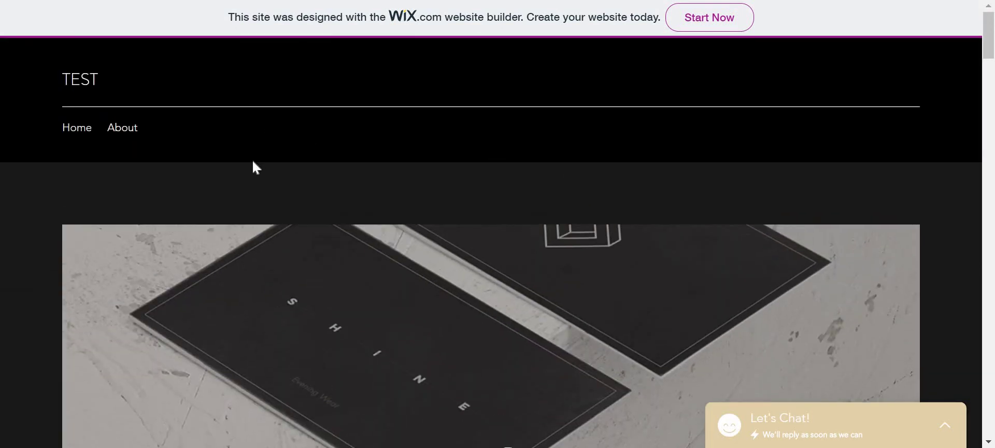
pyautogui.click(134, 127)
pyautogui.scroll(-8, 423, 250)
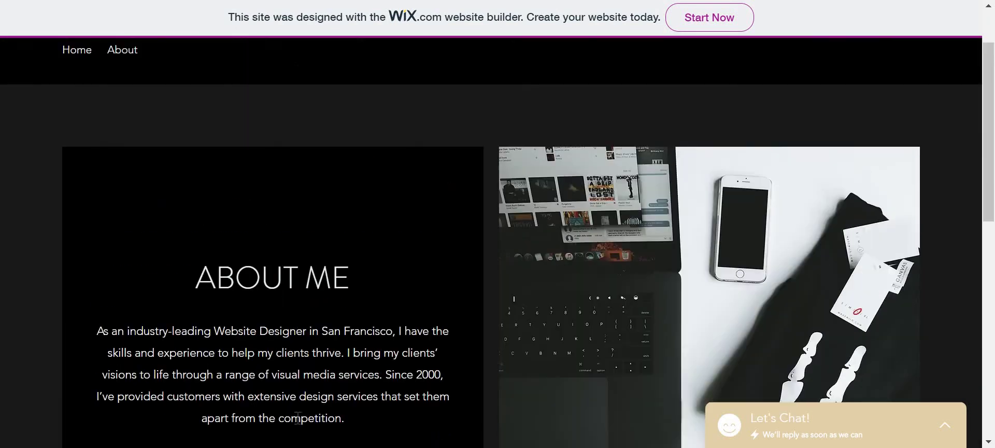
pyautogui.scroll(-6, 387, 287)
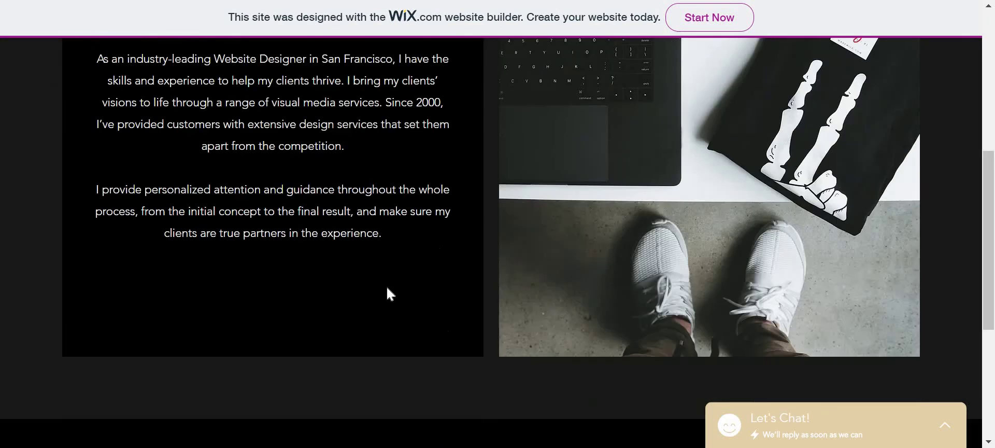
pyautogui.scroll(-4, 476, 304)
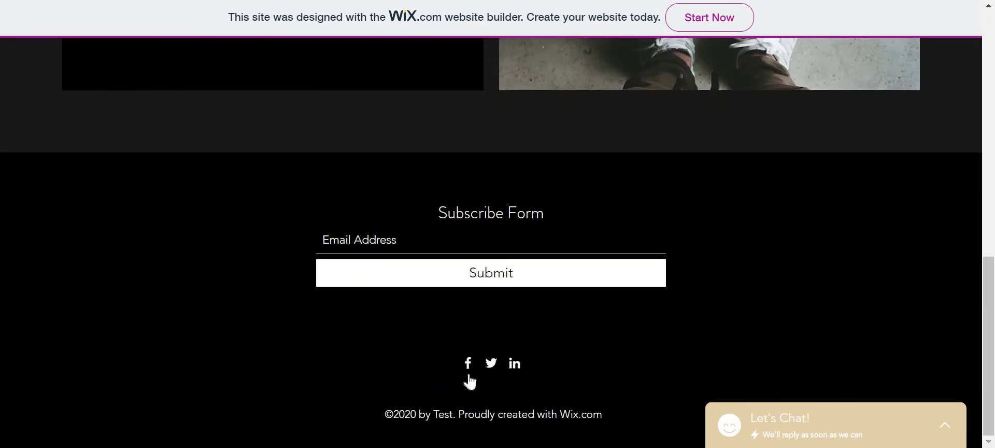
pyautogui.scroll(10, 580, 170)
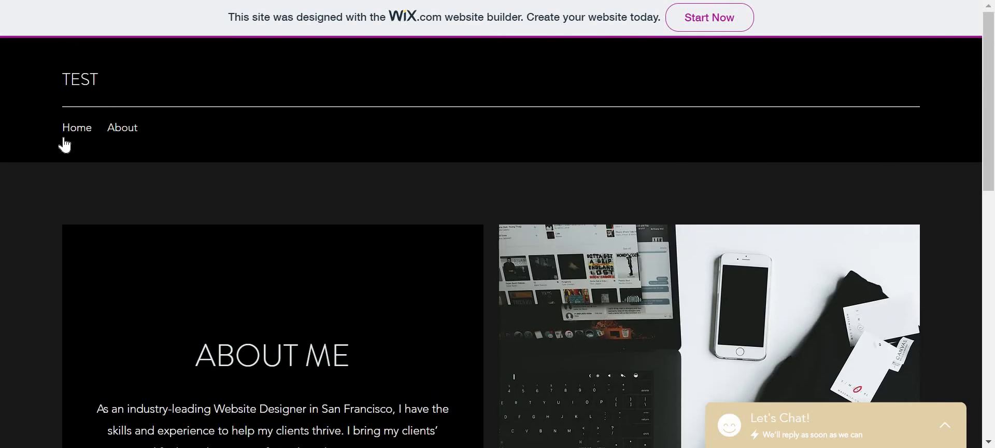
pyautogui.click(64, 139)
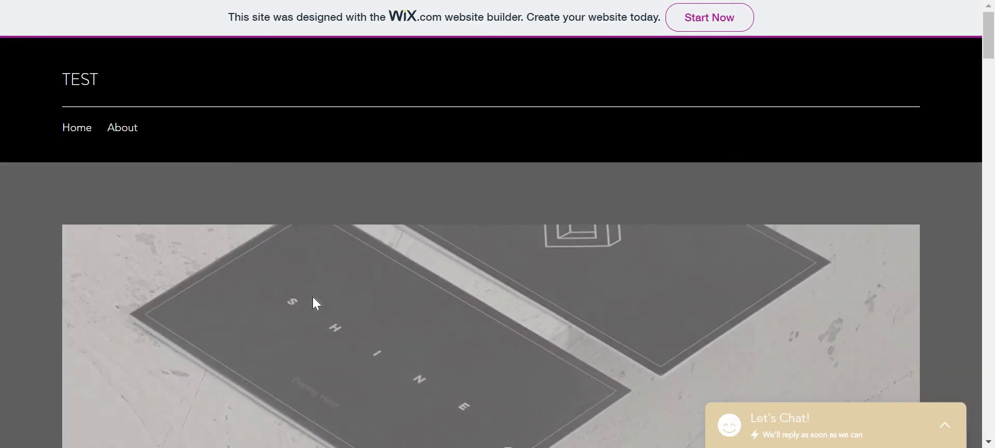